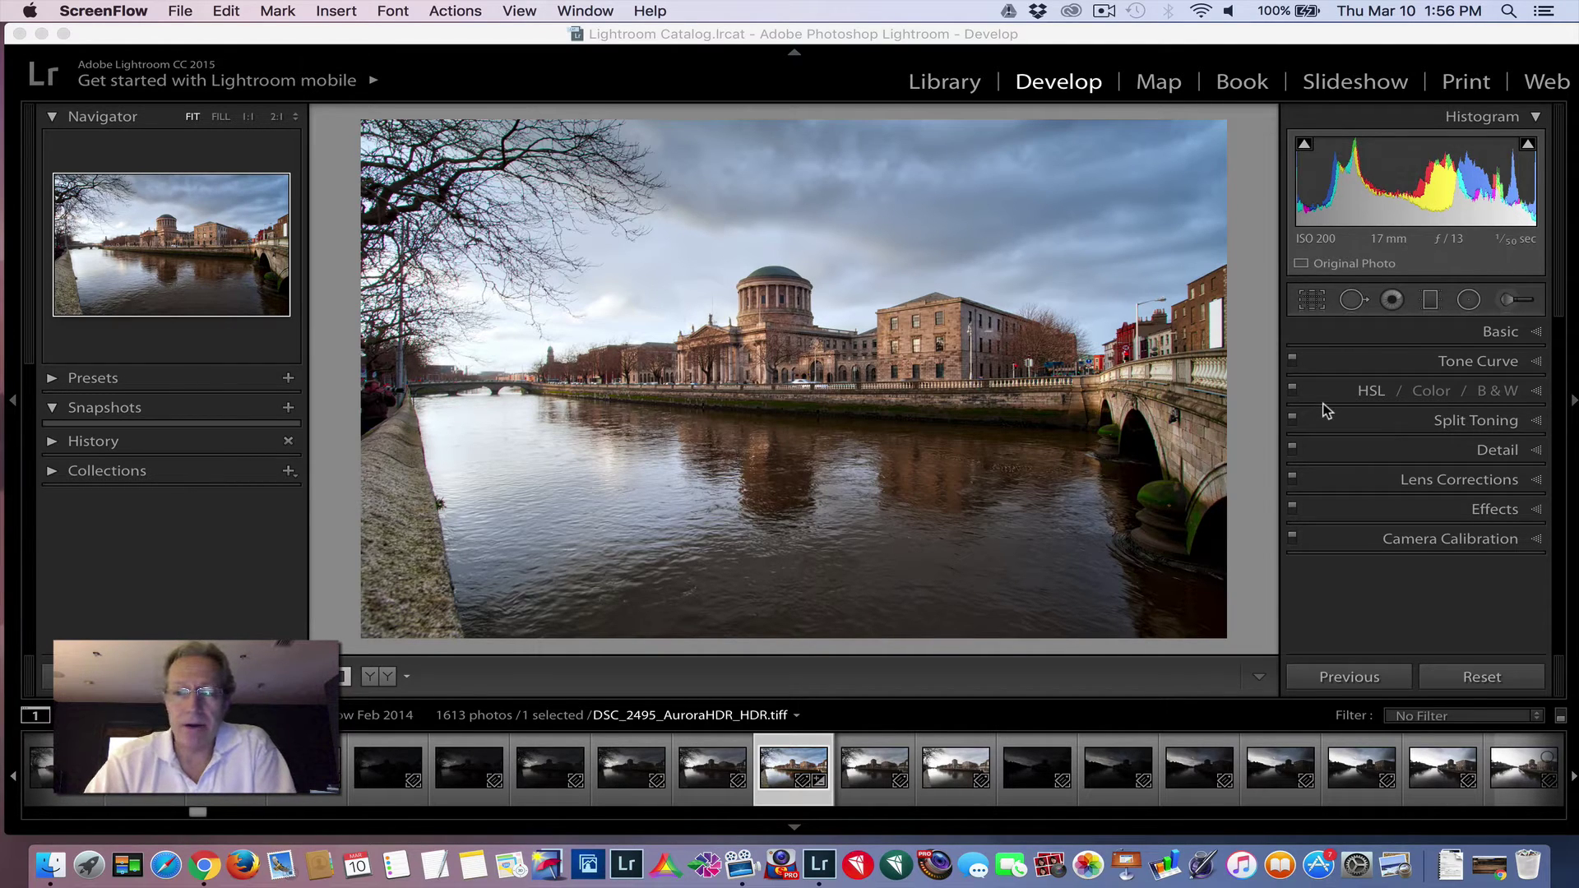
# Bring Lightroom forward and expand the Split Toning panel for the Dublin river photo
pyautogui.click(1369, 416)
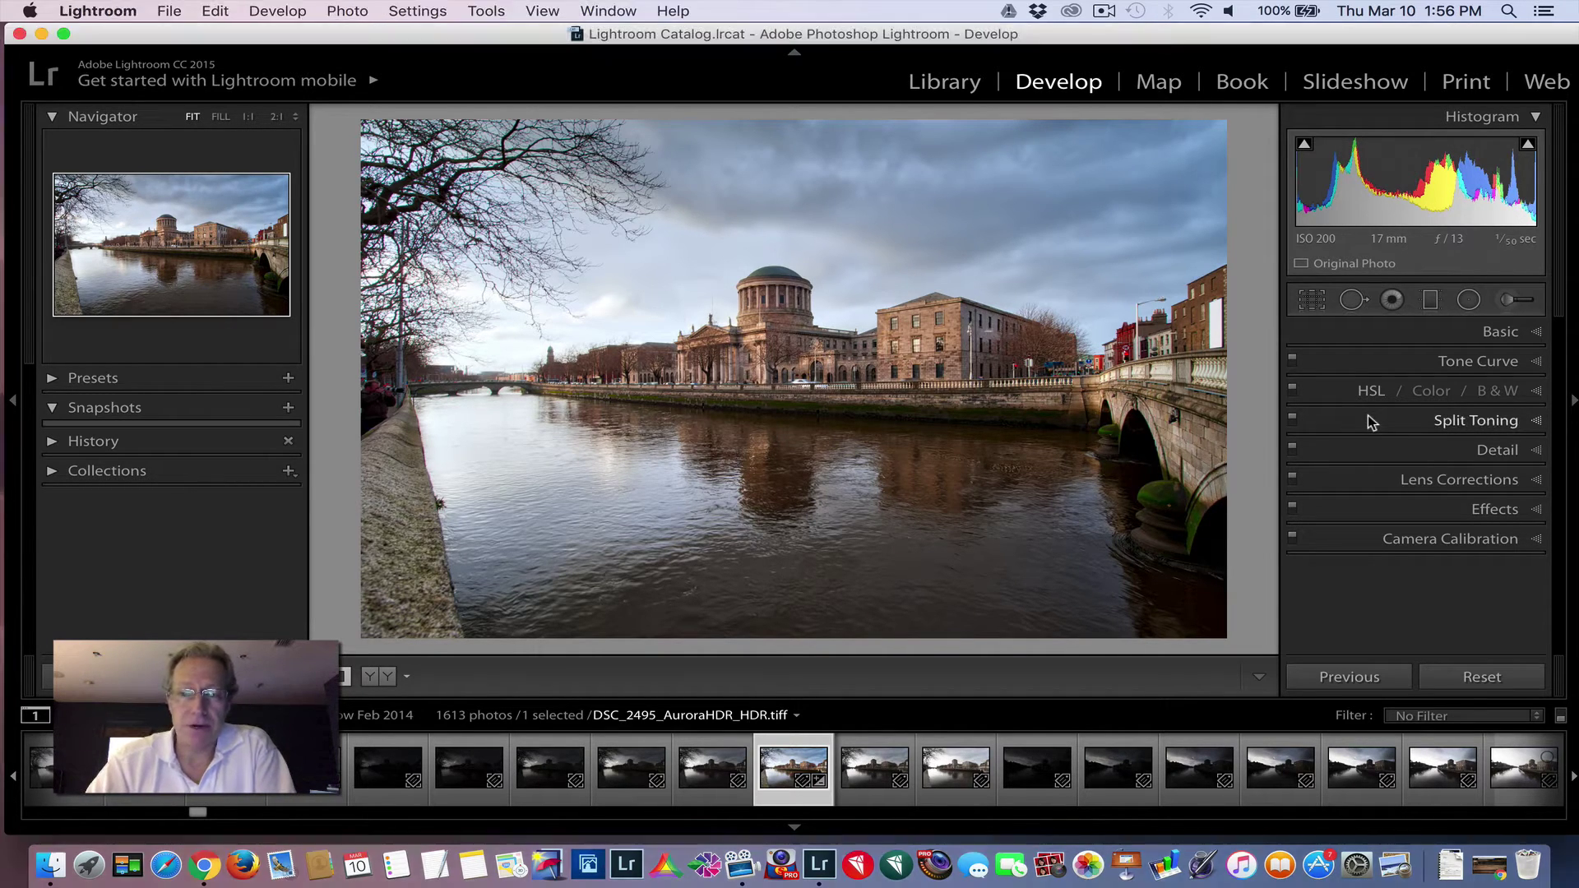
pyautogui.click(1369, 416)
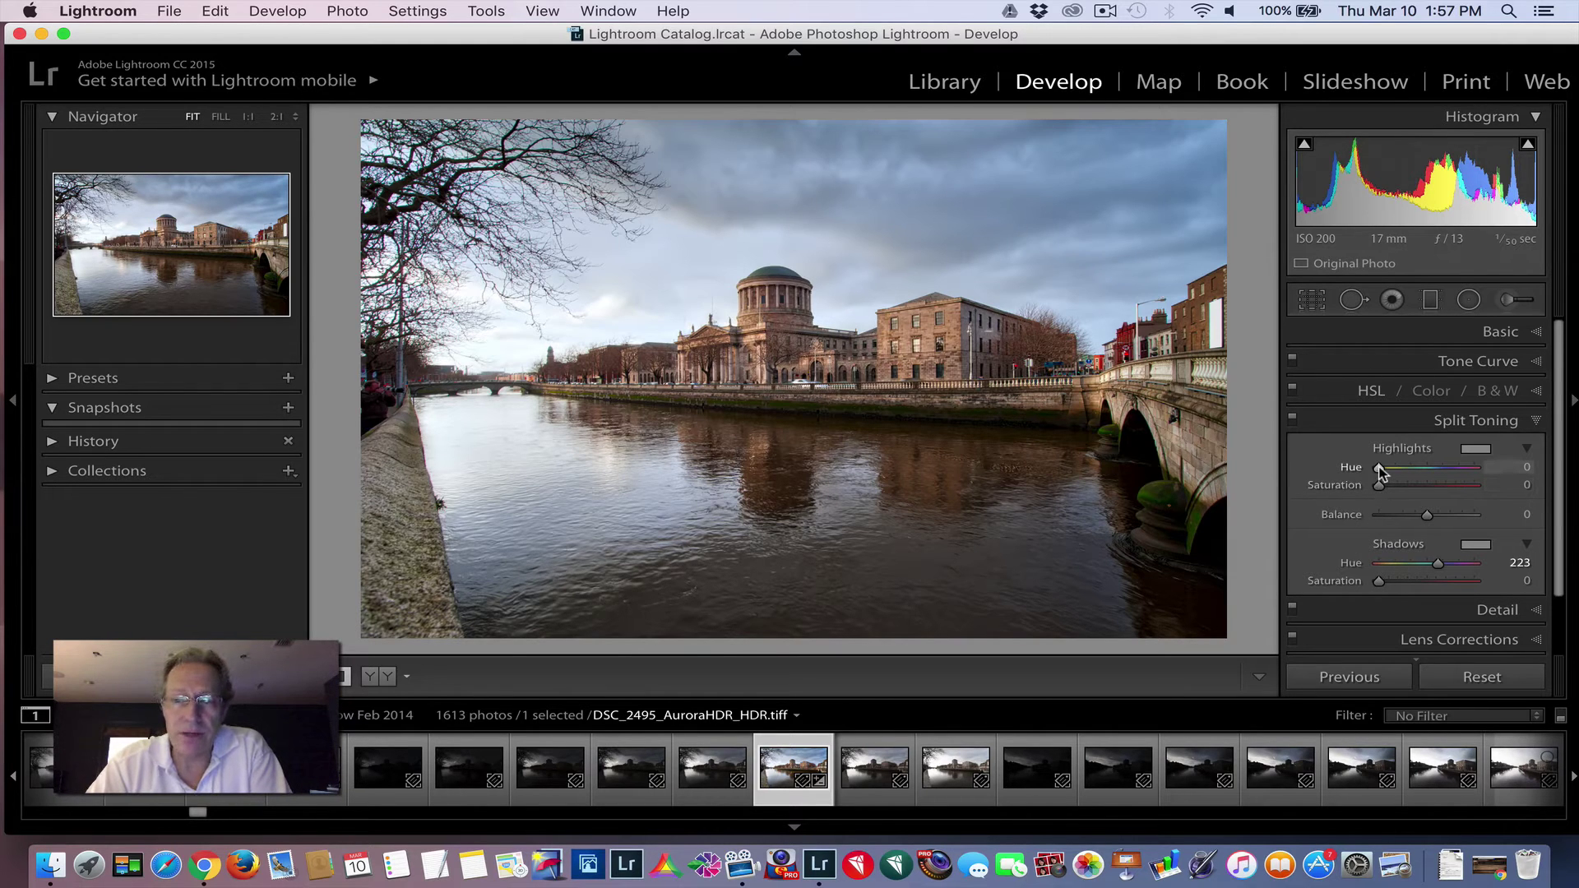
pyautogui.moveTo(1381, 471); pyautogui.dragTo(1446, 469)
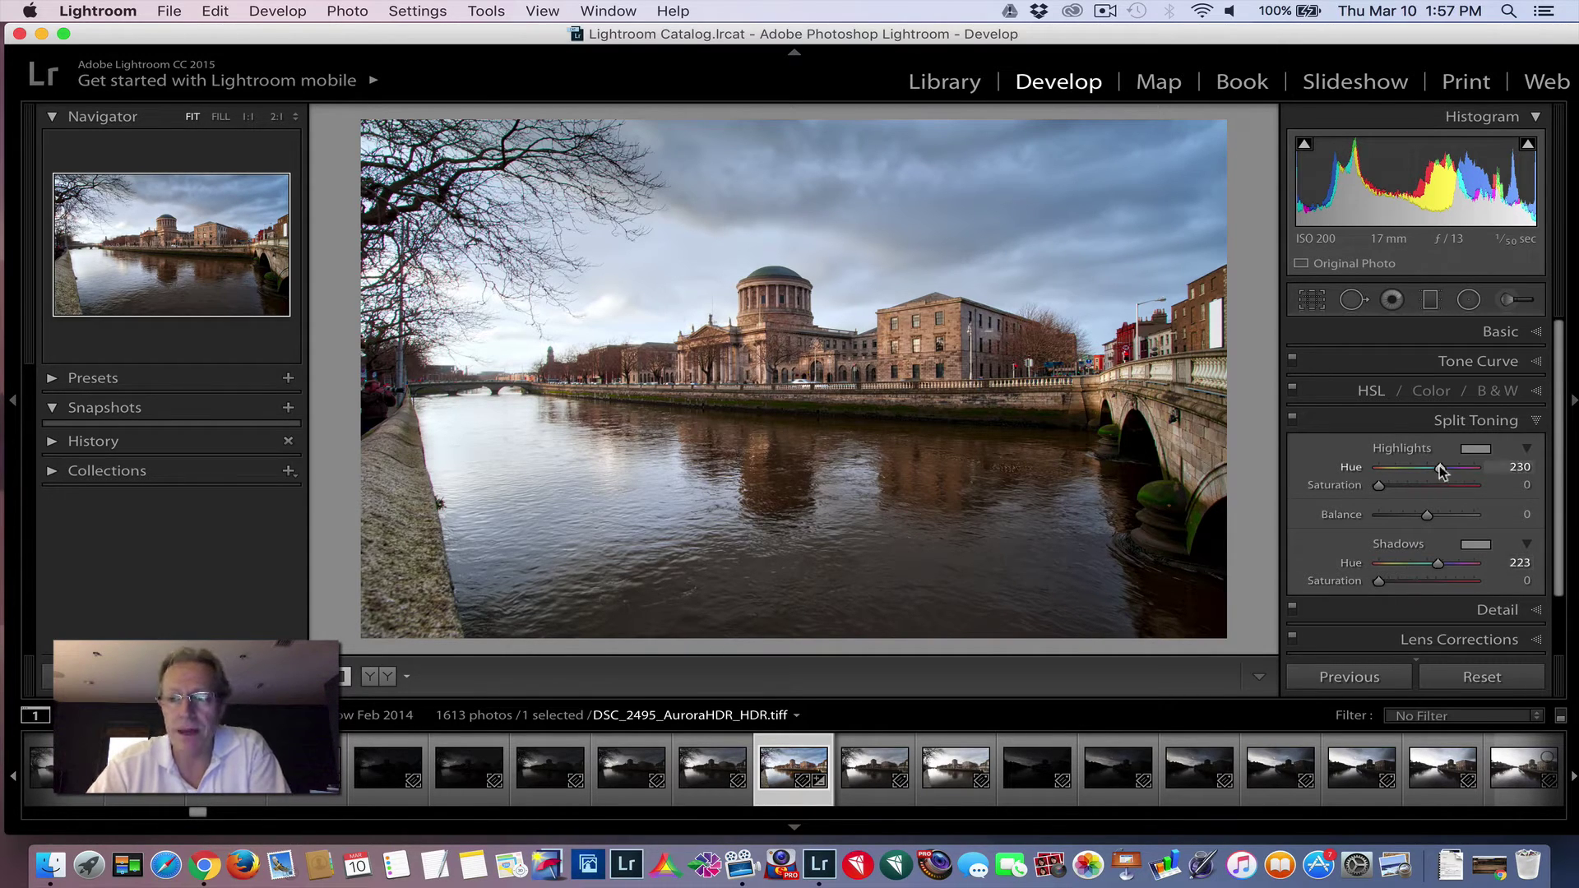
pyautogui.moveTo(1441, 469); pyautogui.dragTo(1379, 483)
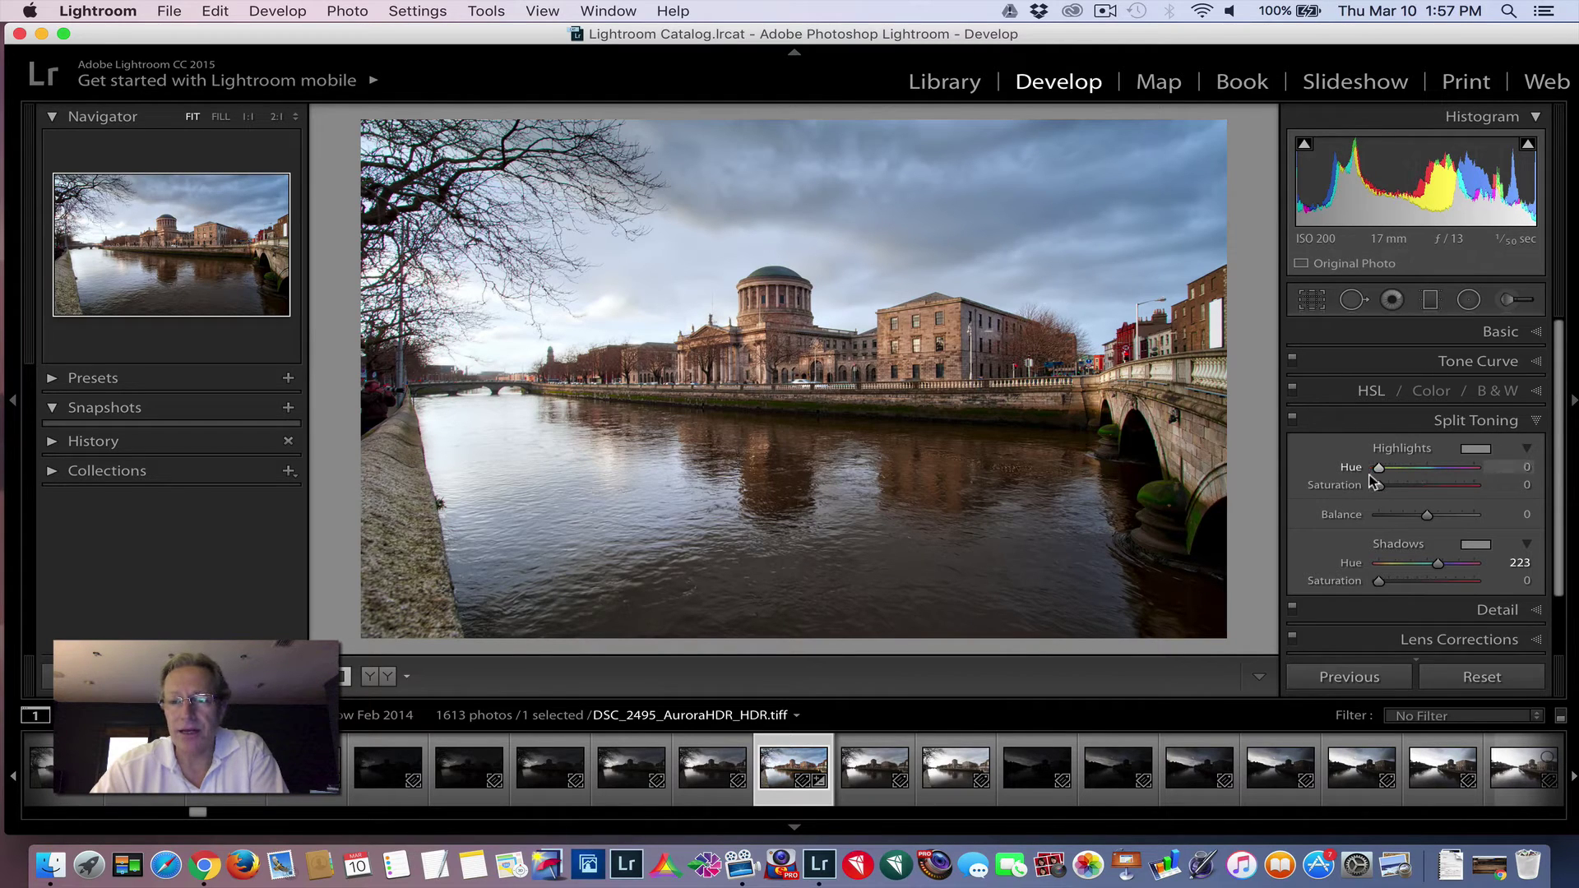
# Try several tones in the Highlights colour picker, settling on teal at H 161, S 22
pyautogui.click(1475, 451)
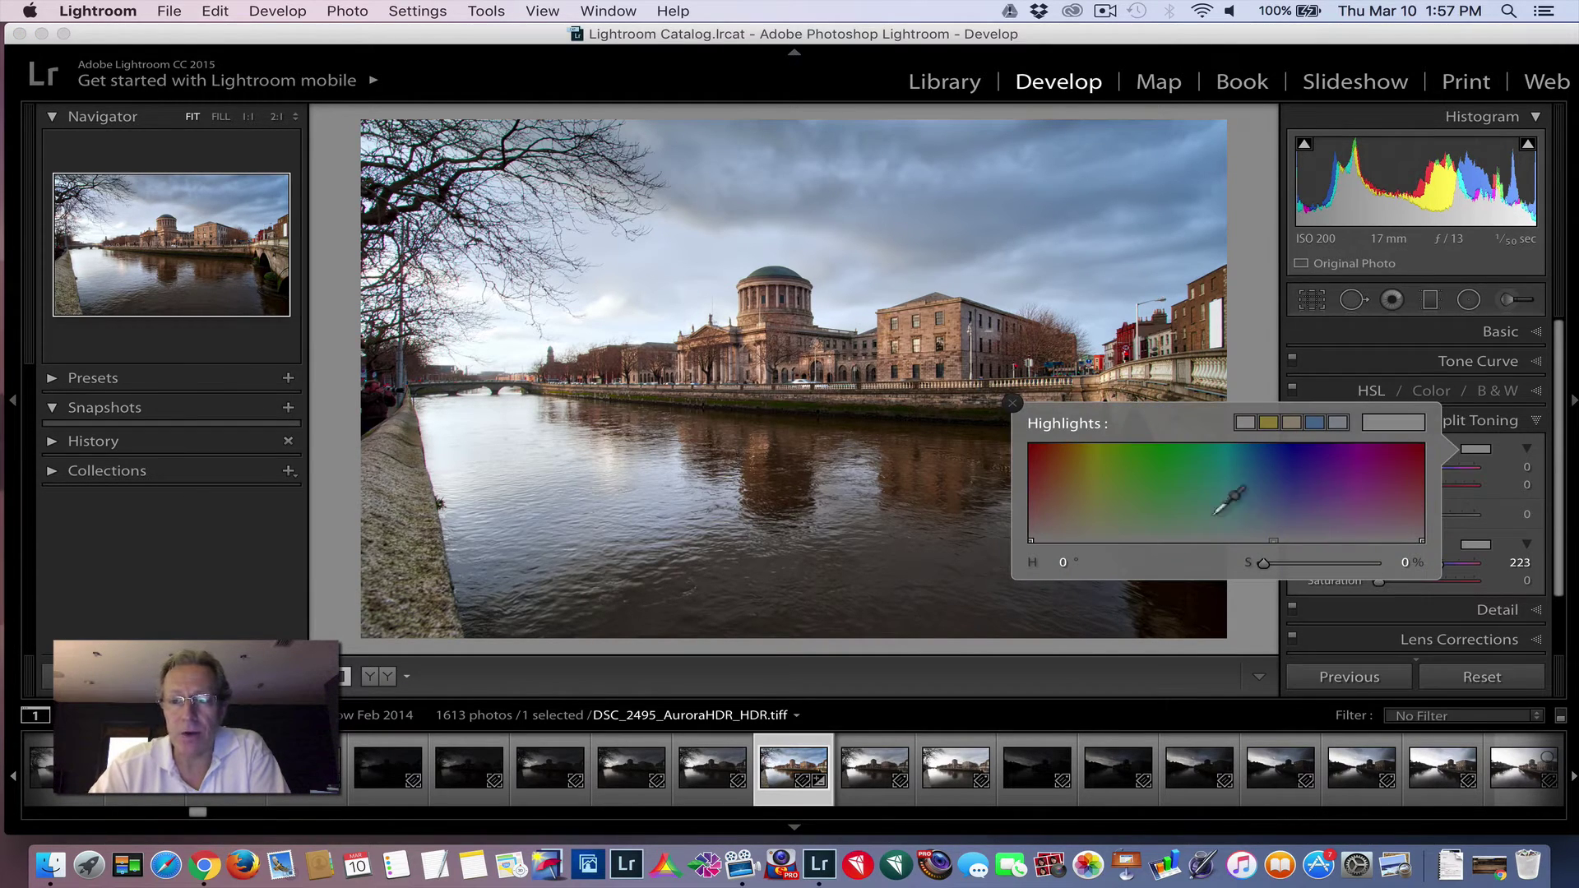
pyautogui.click(1049, 469)
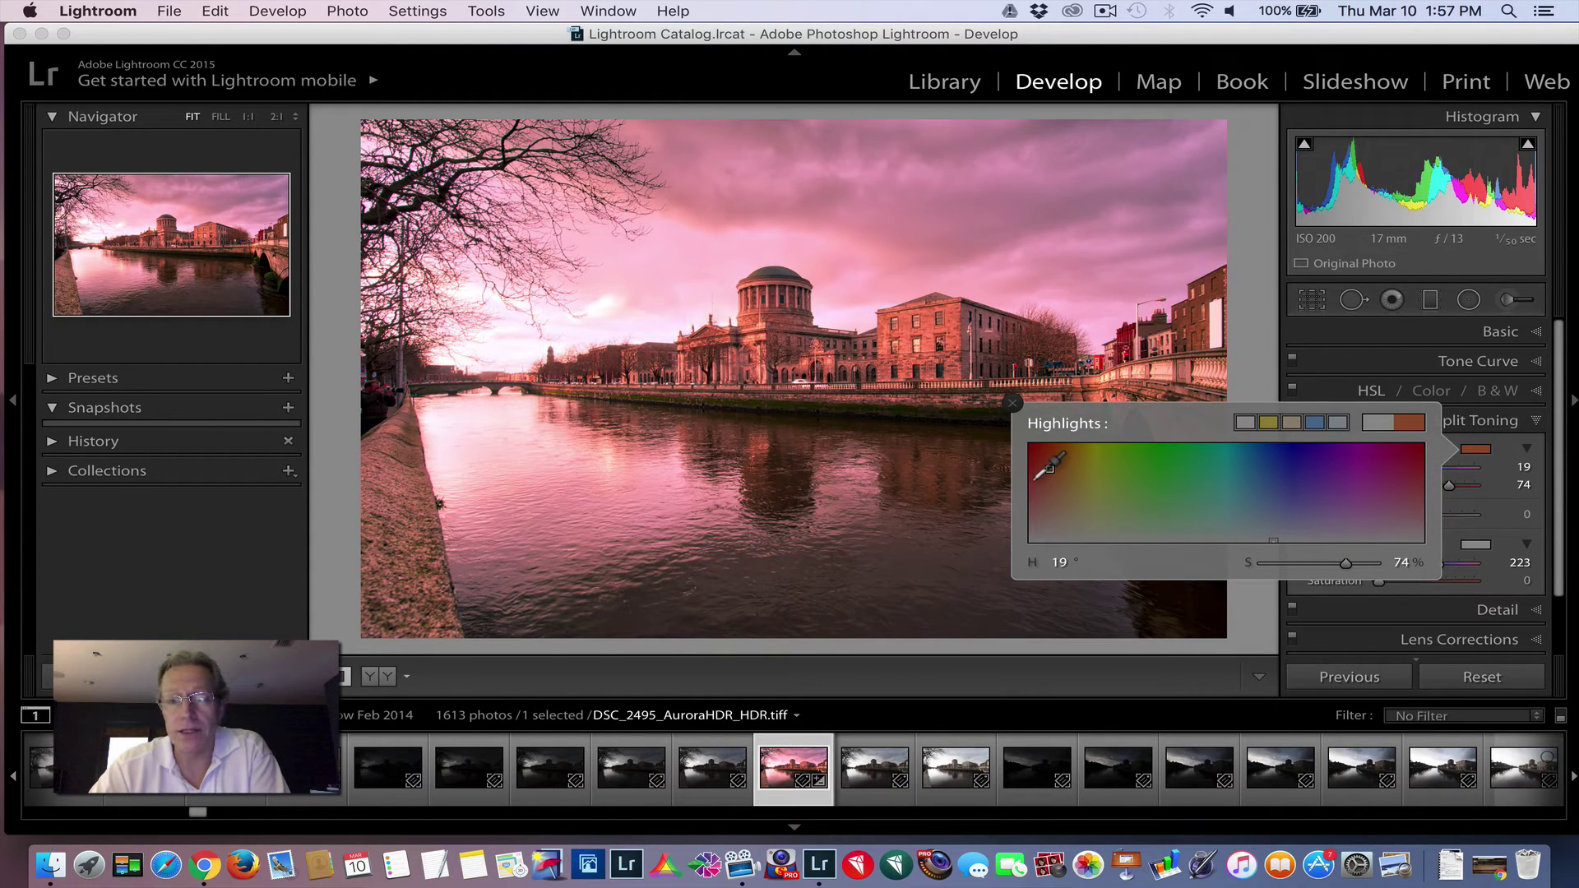
pyautogui.click(1253, 468)
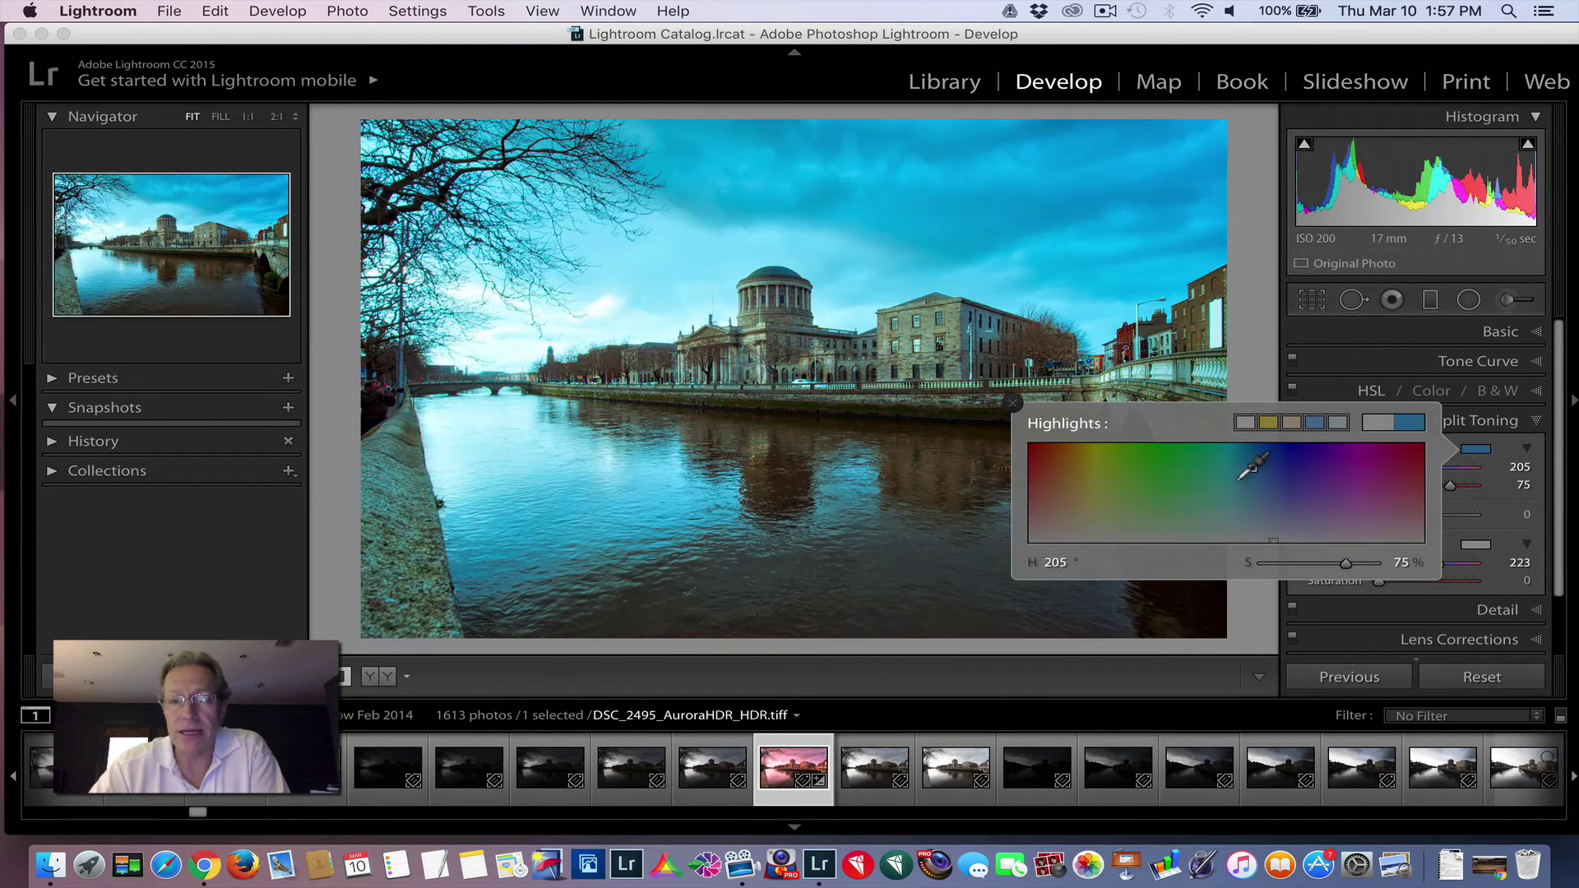
pyautogui.click(1326, 468)
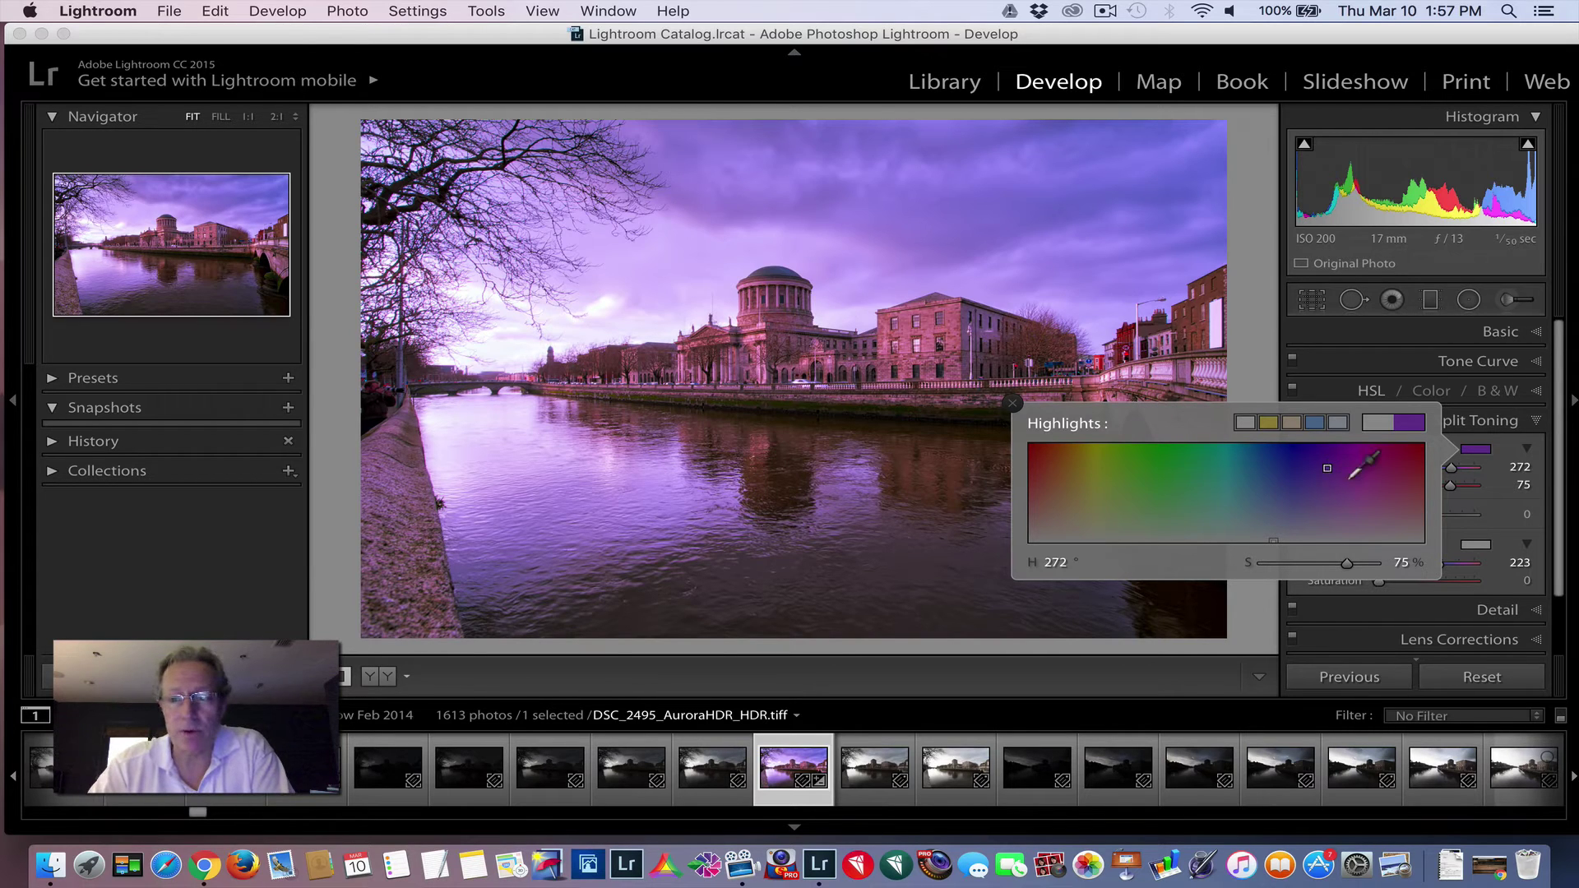
pyautogui.click(1401, 468)
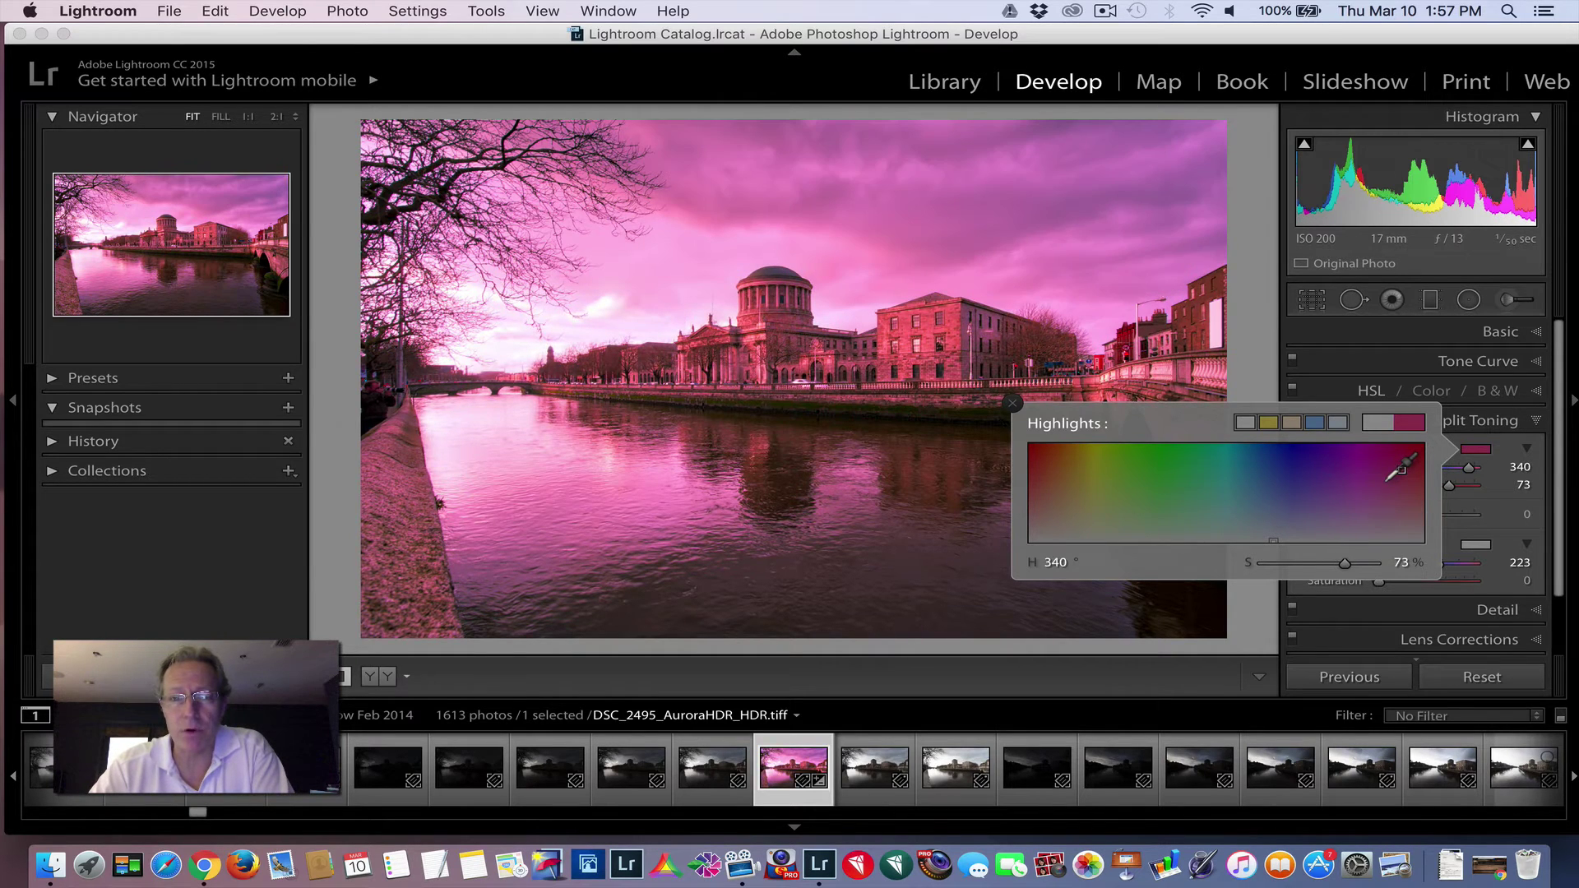
pyautogui.click(1206, 520)
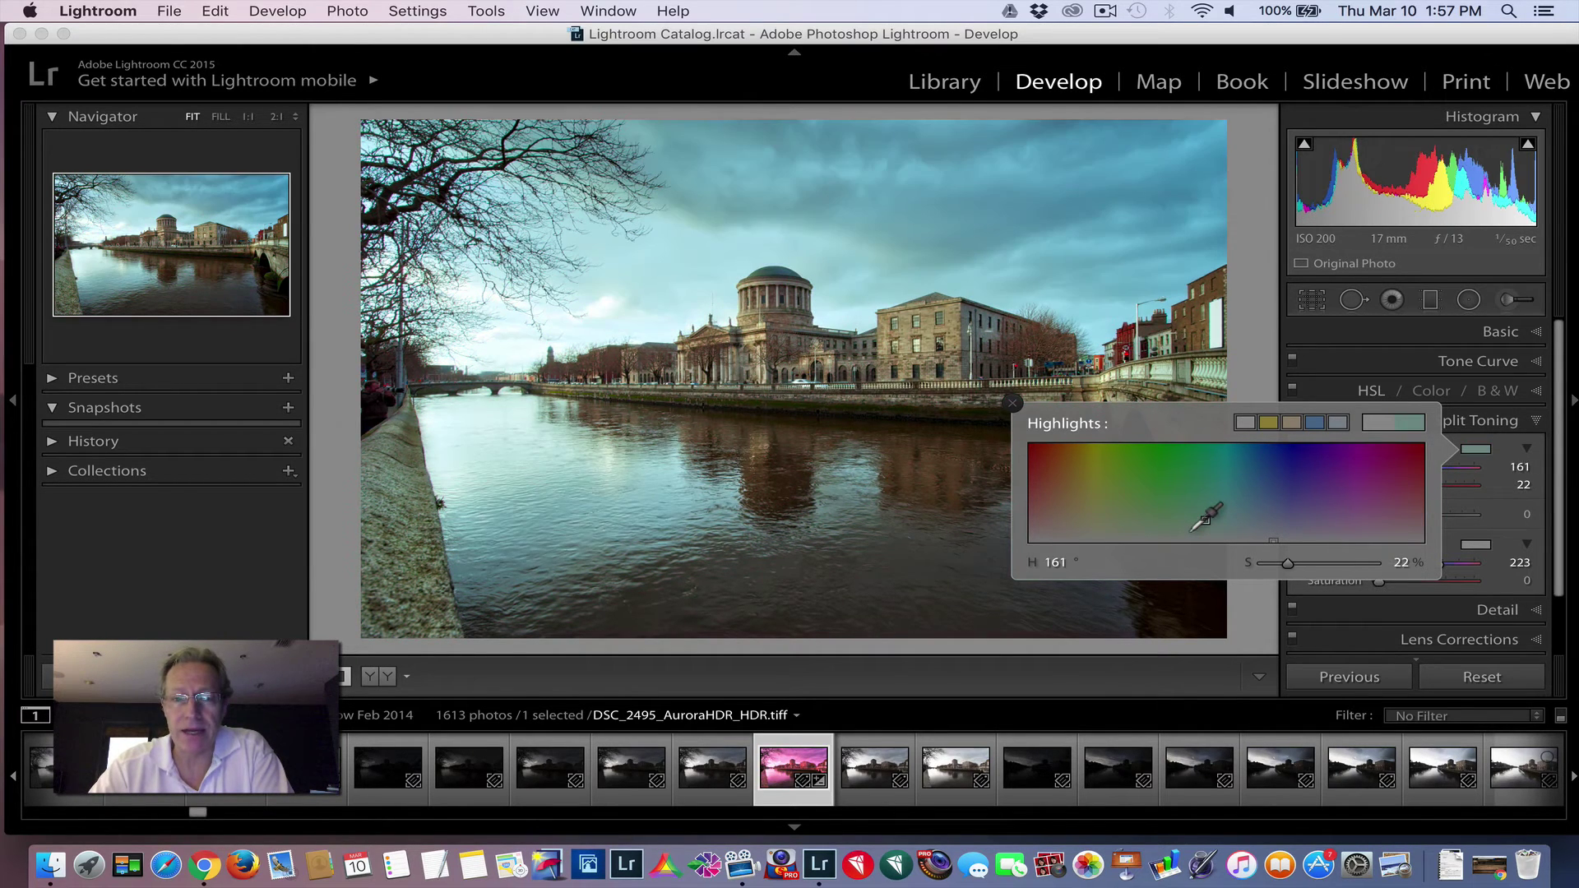
pyautogui.click(1013, 403)
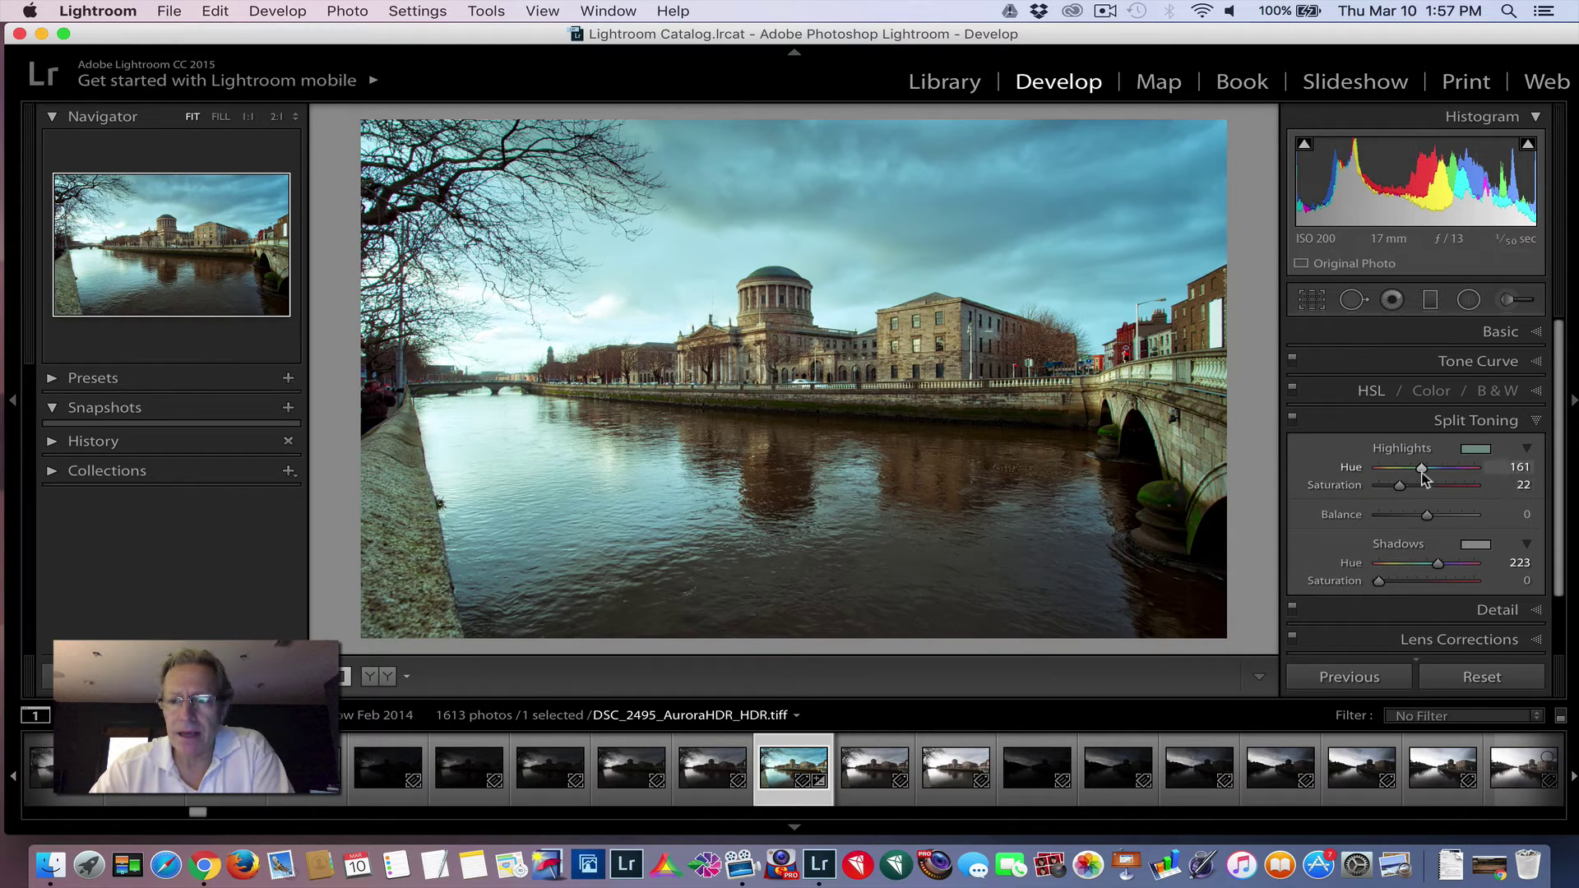
# Set Highlights Hue to 0 and Highlights Saturation to 33 for a warm pink tint
pyautogui.moveTo(1421, 467); pyautogui.dragTo(1359, 475)
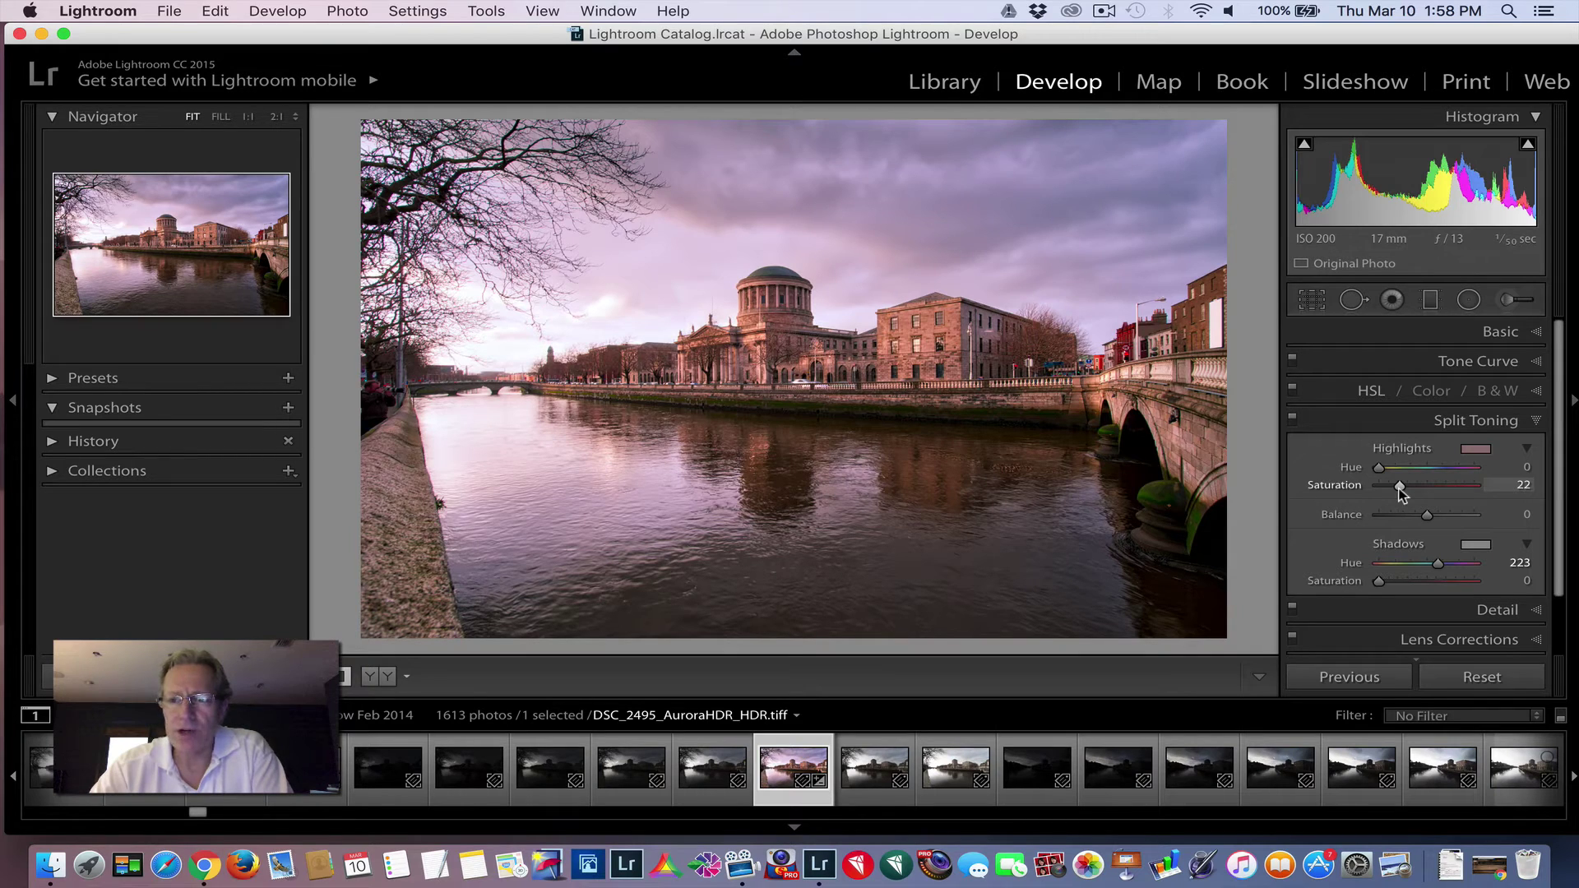
pyautogui.moveTo(1400, 487); pyautogui.dragTo(1372, 492)
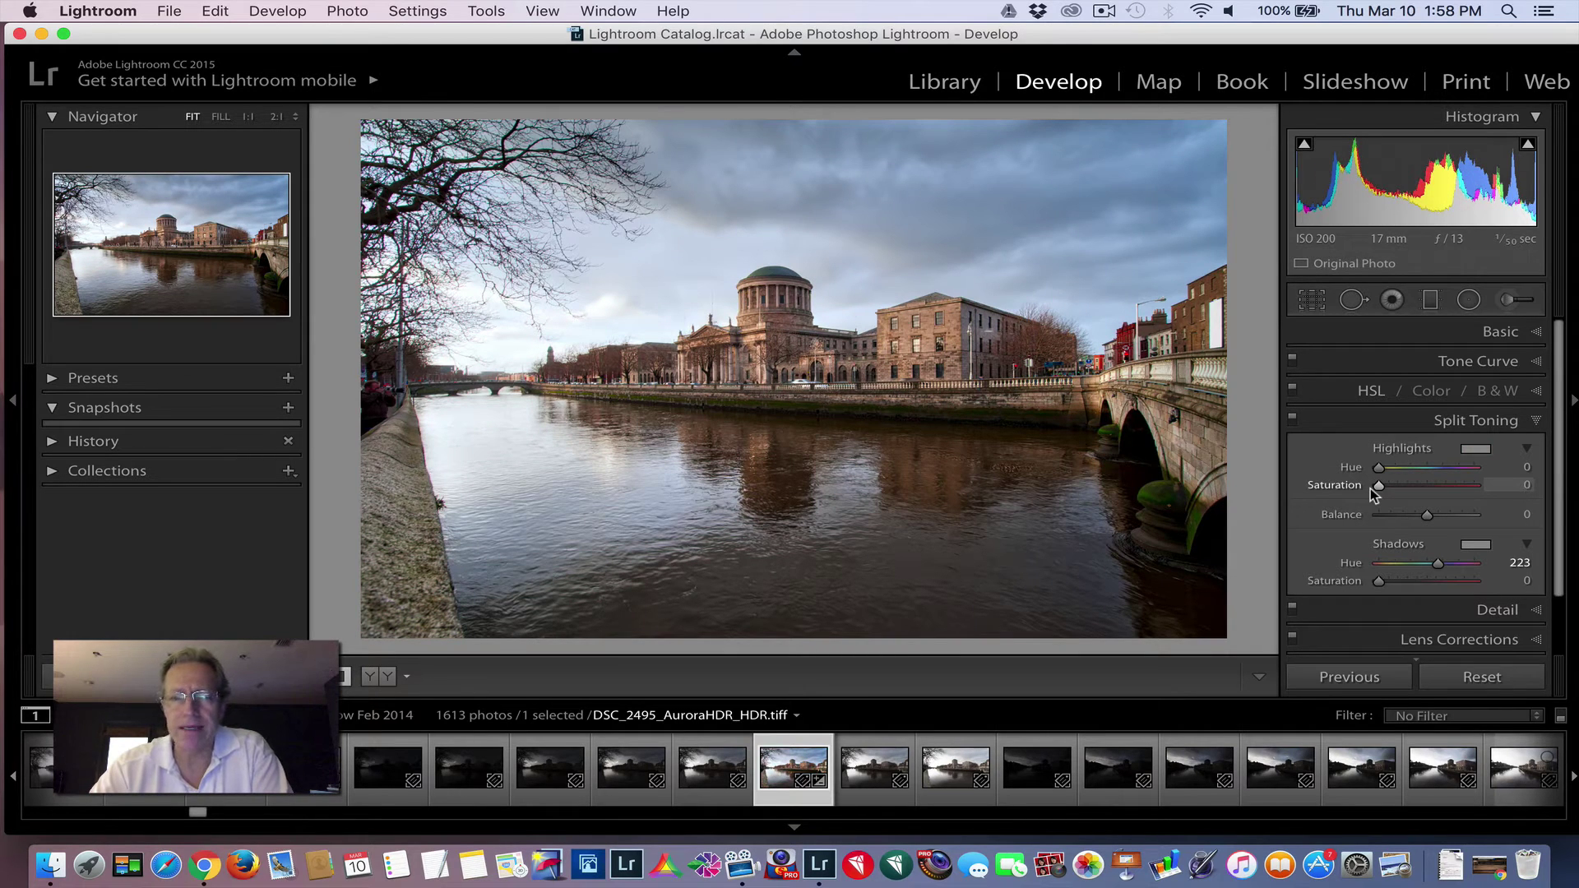
pyautogui.moveTo(1374, 487); pyautogui.dragTo(1410, 488)
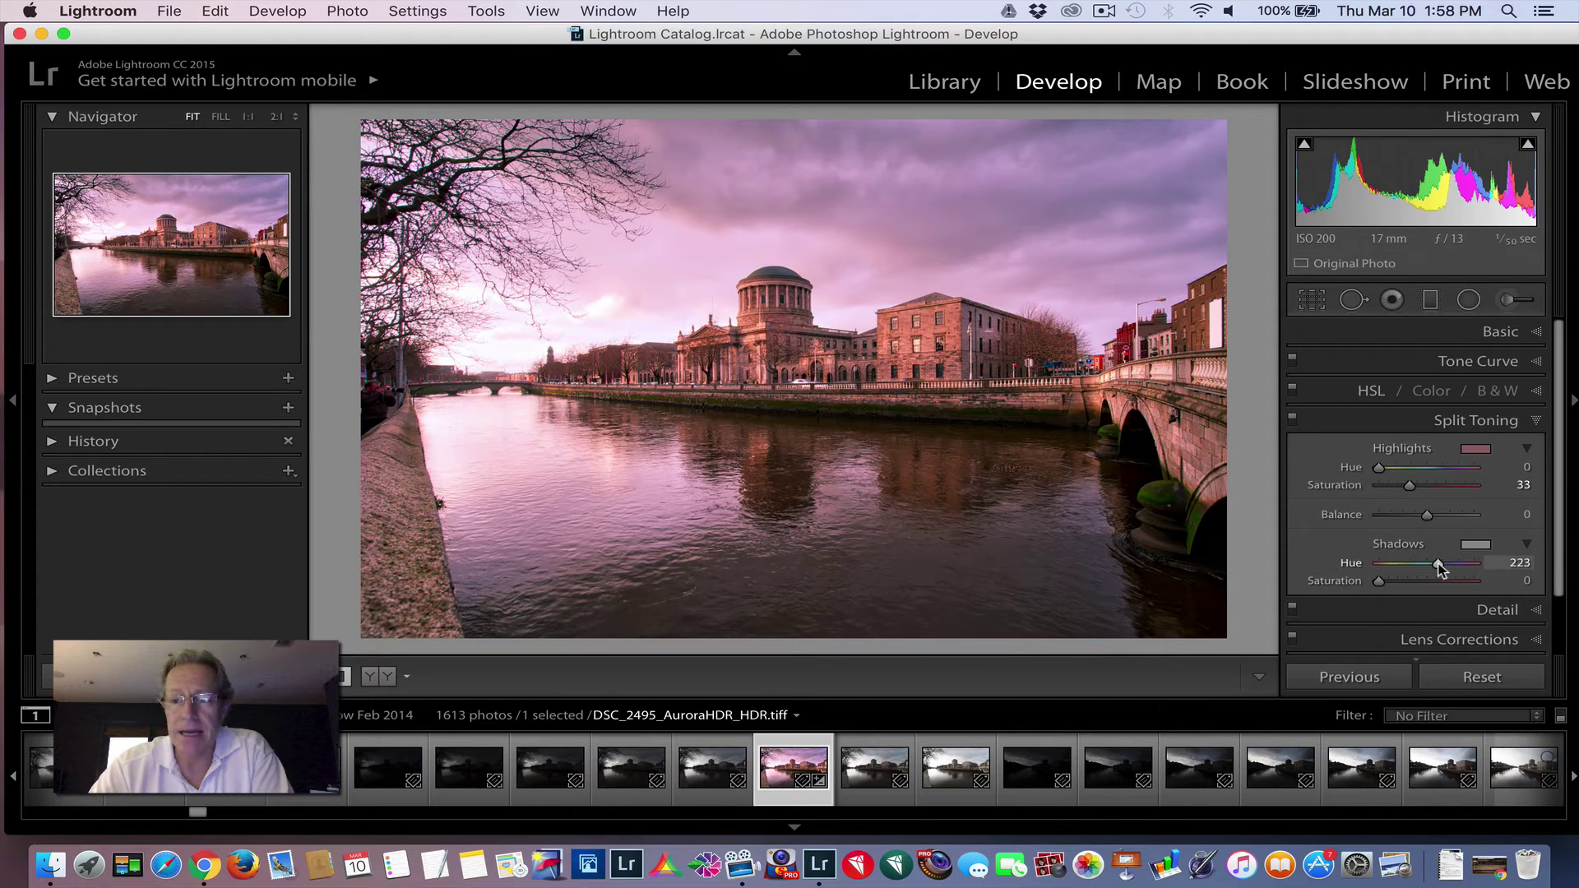
# Try and reset a magenta shadow tint, then set Shadows Hue 224 and Saturation 50
pyautogui.moveTo(1436, 565); pyautogui.dragTo(1287, 573)
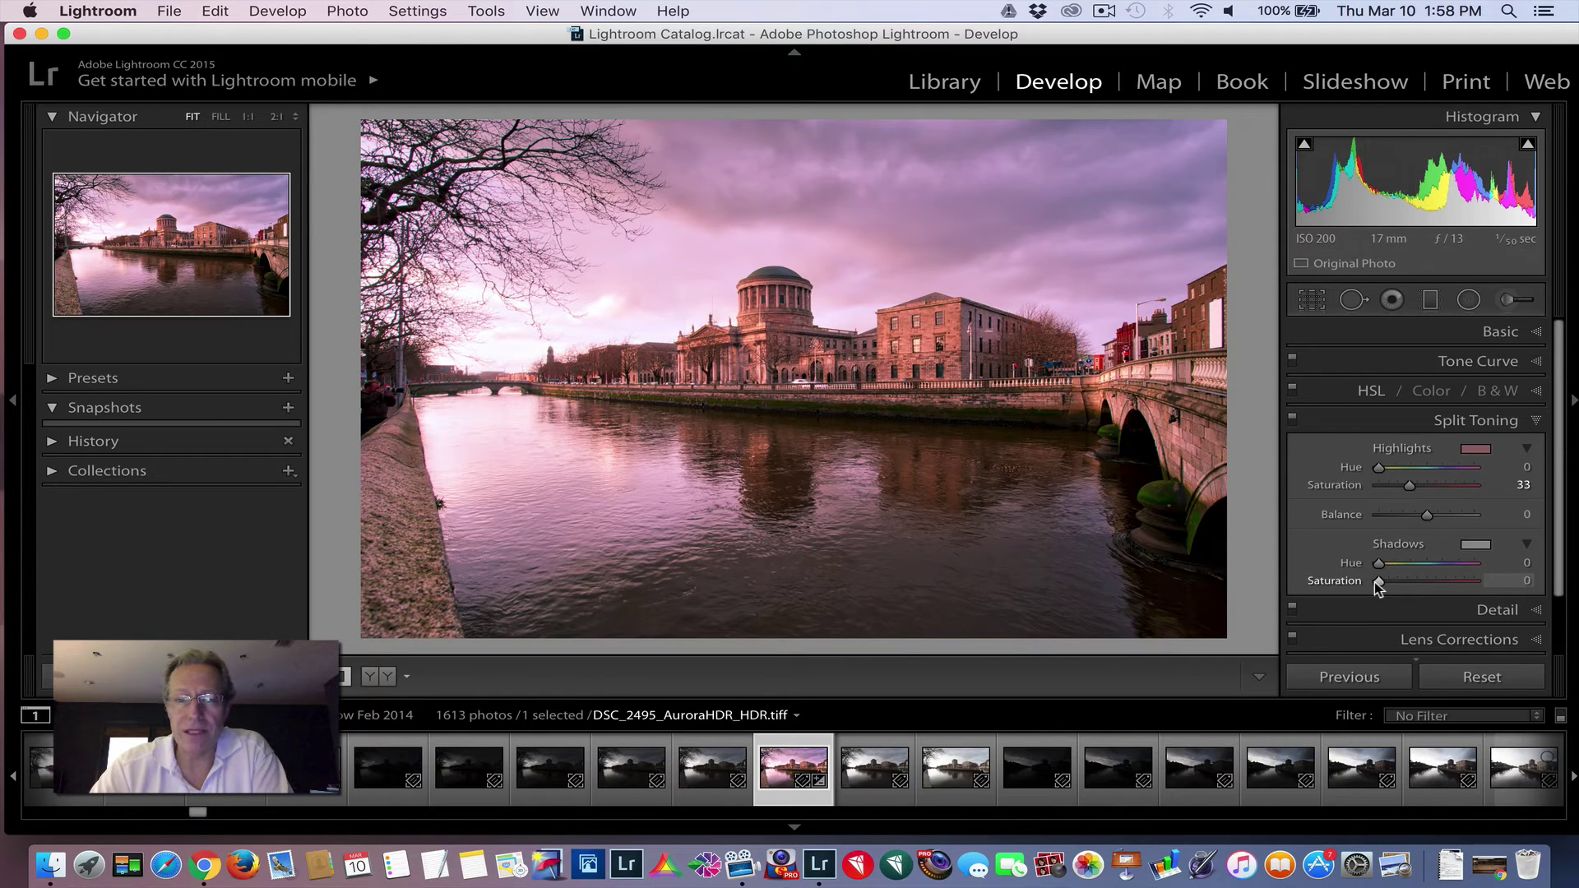
pyautogui.moveTo(1378, 582); pyautogui.dragTo(1414, 580)
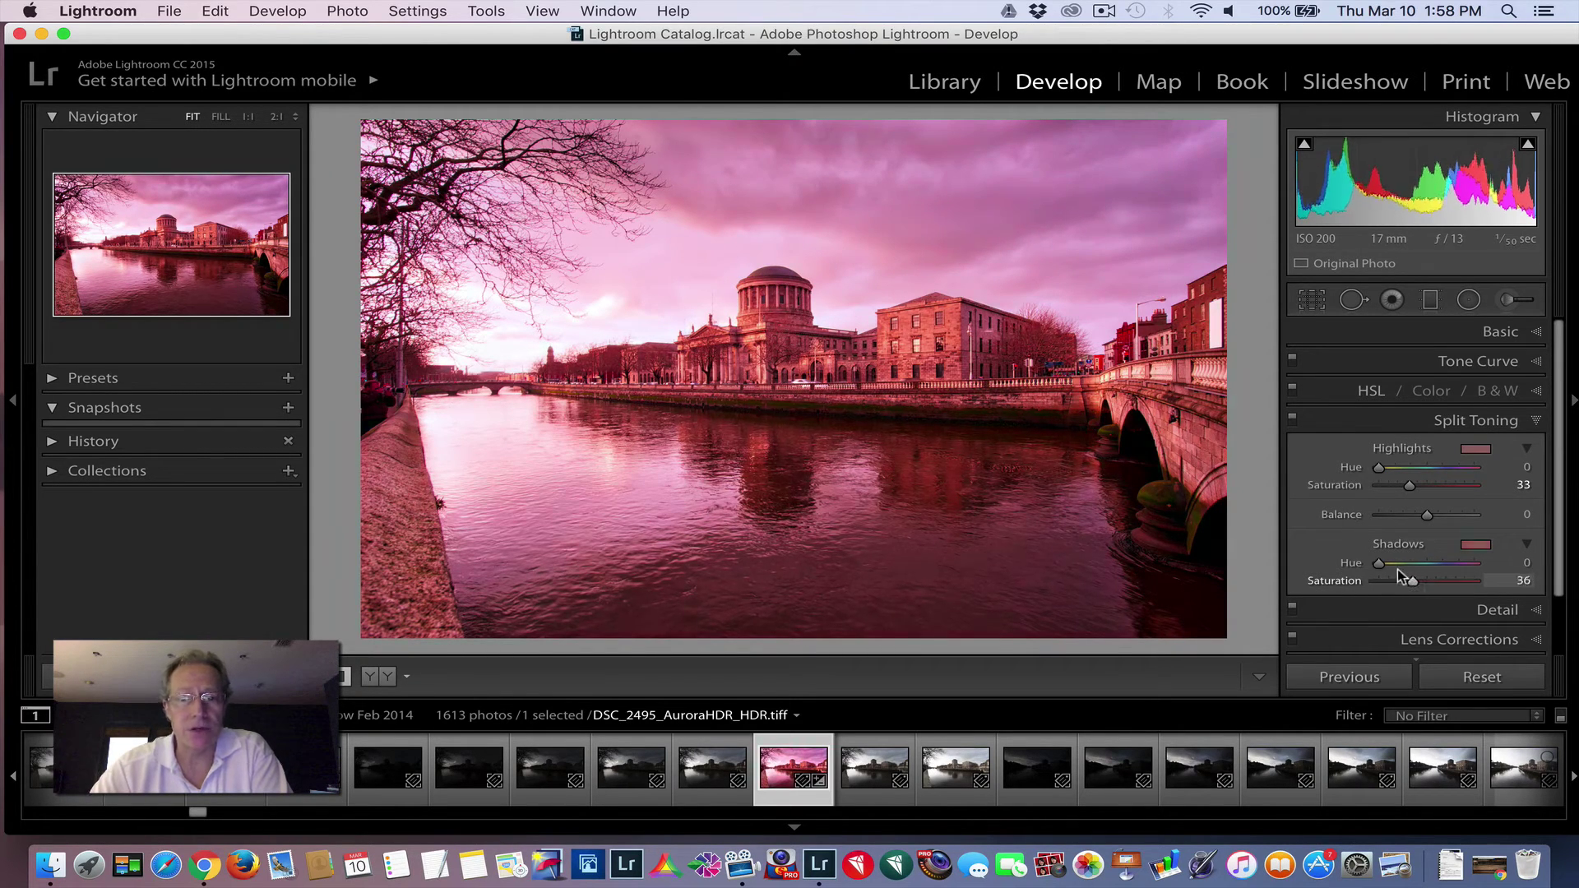
pyautogui.doubleClick(1346, 579)
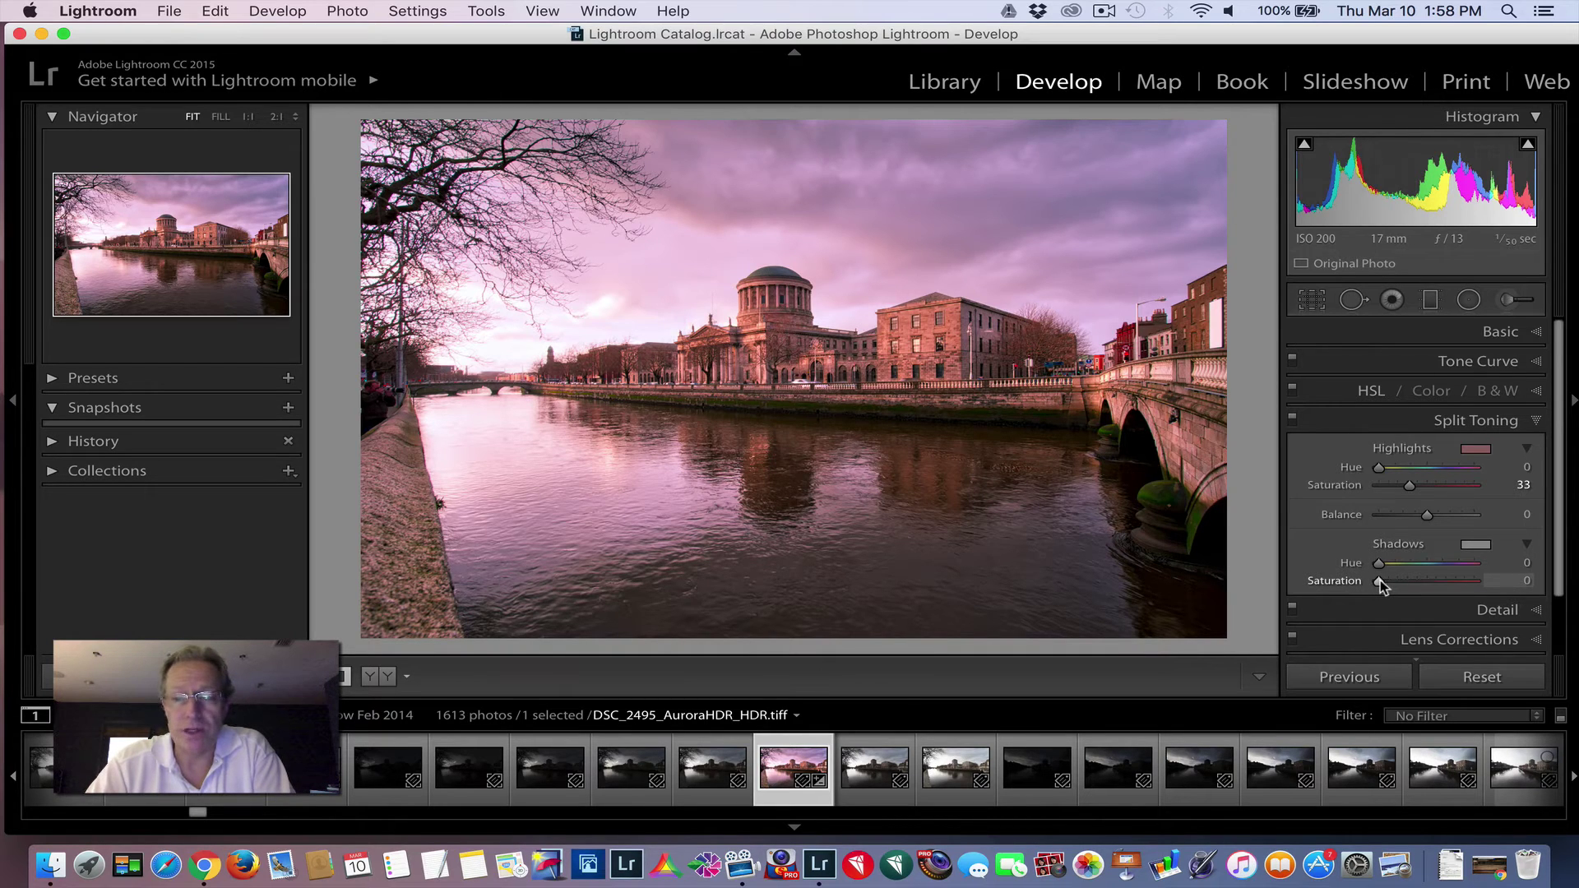
pyautogui.moveTo(1380, 565); pyautogui.dragTo(1440, 565)
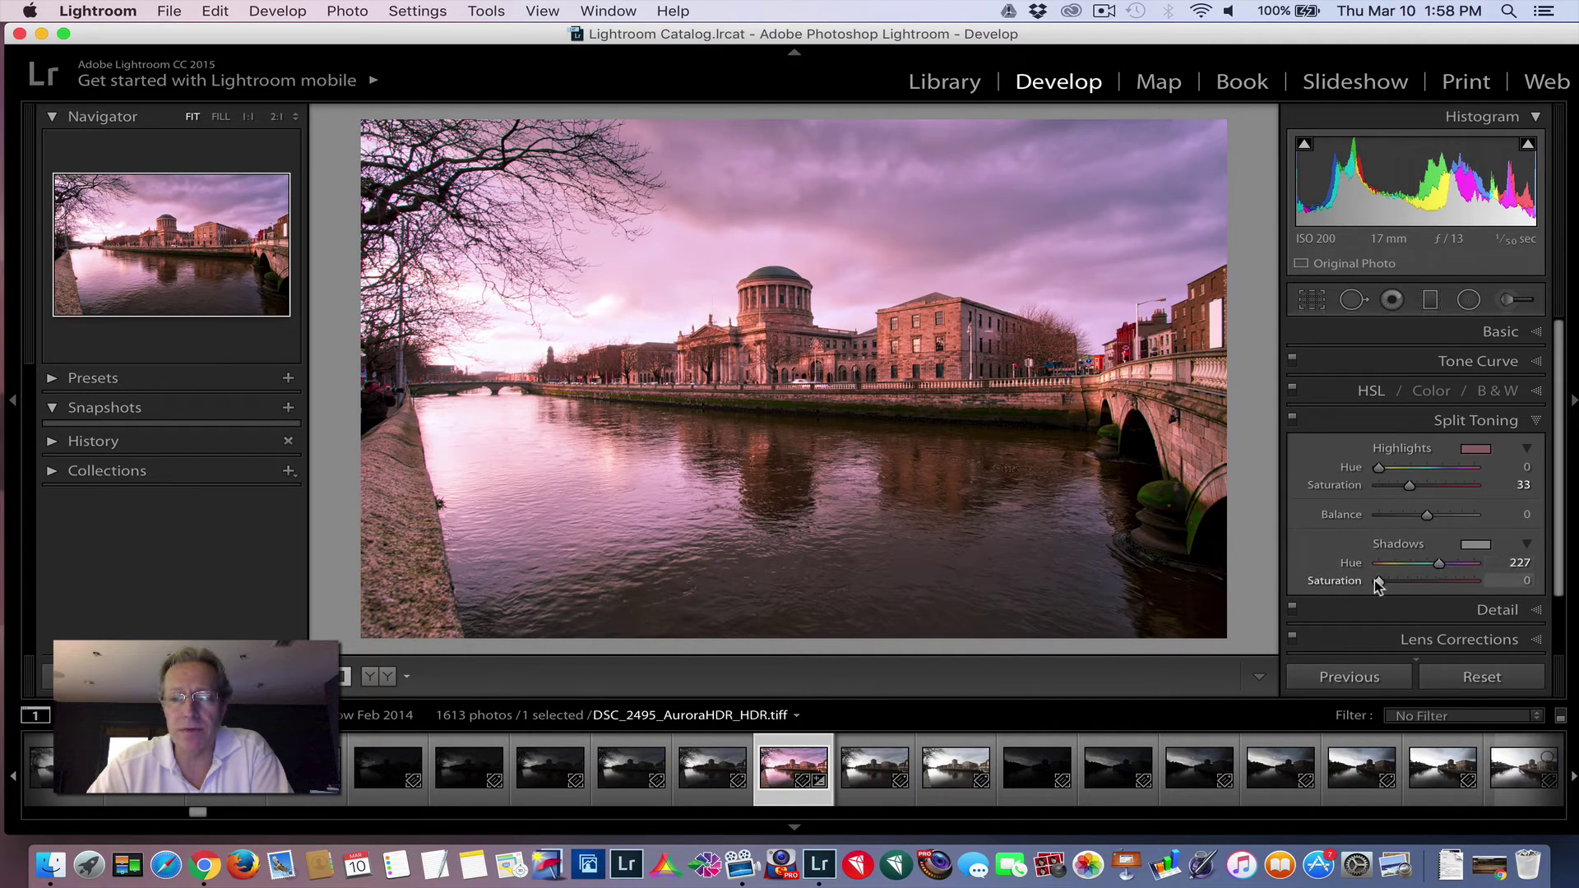
pyautogui.moveTo(1379, 581); pyautogui.dragTo(1414, 580)
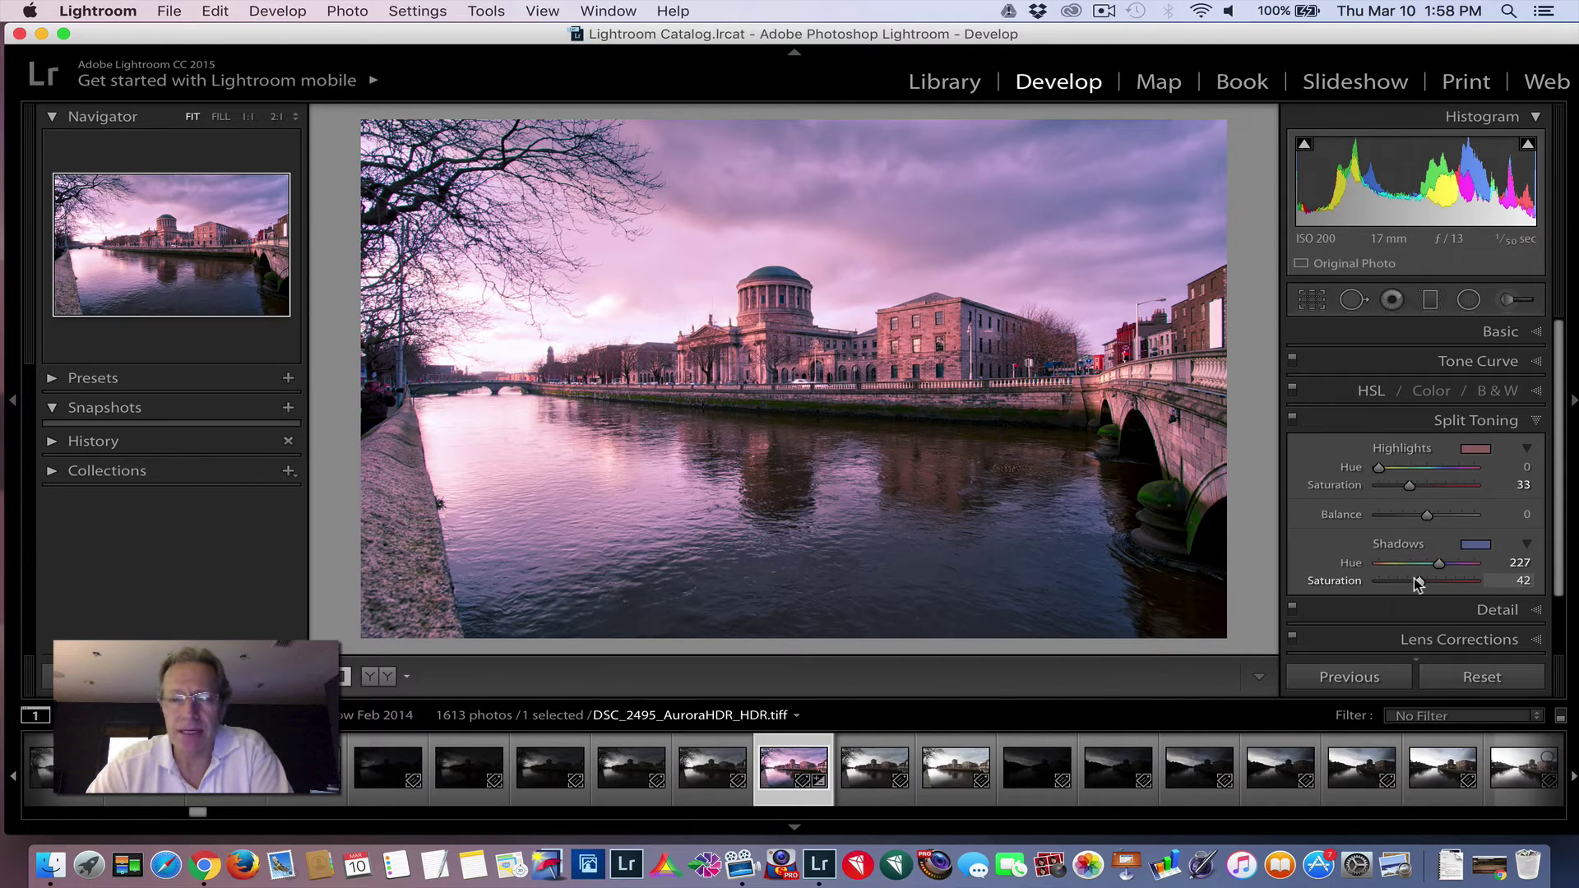
pyautogui.doubleClick(1339, 586)
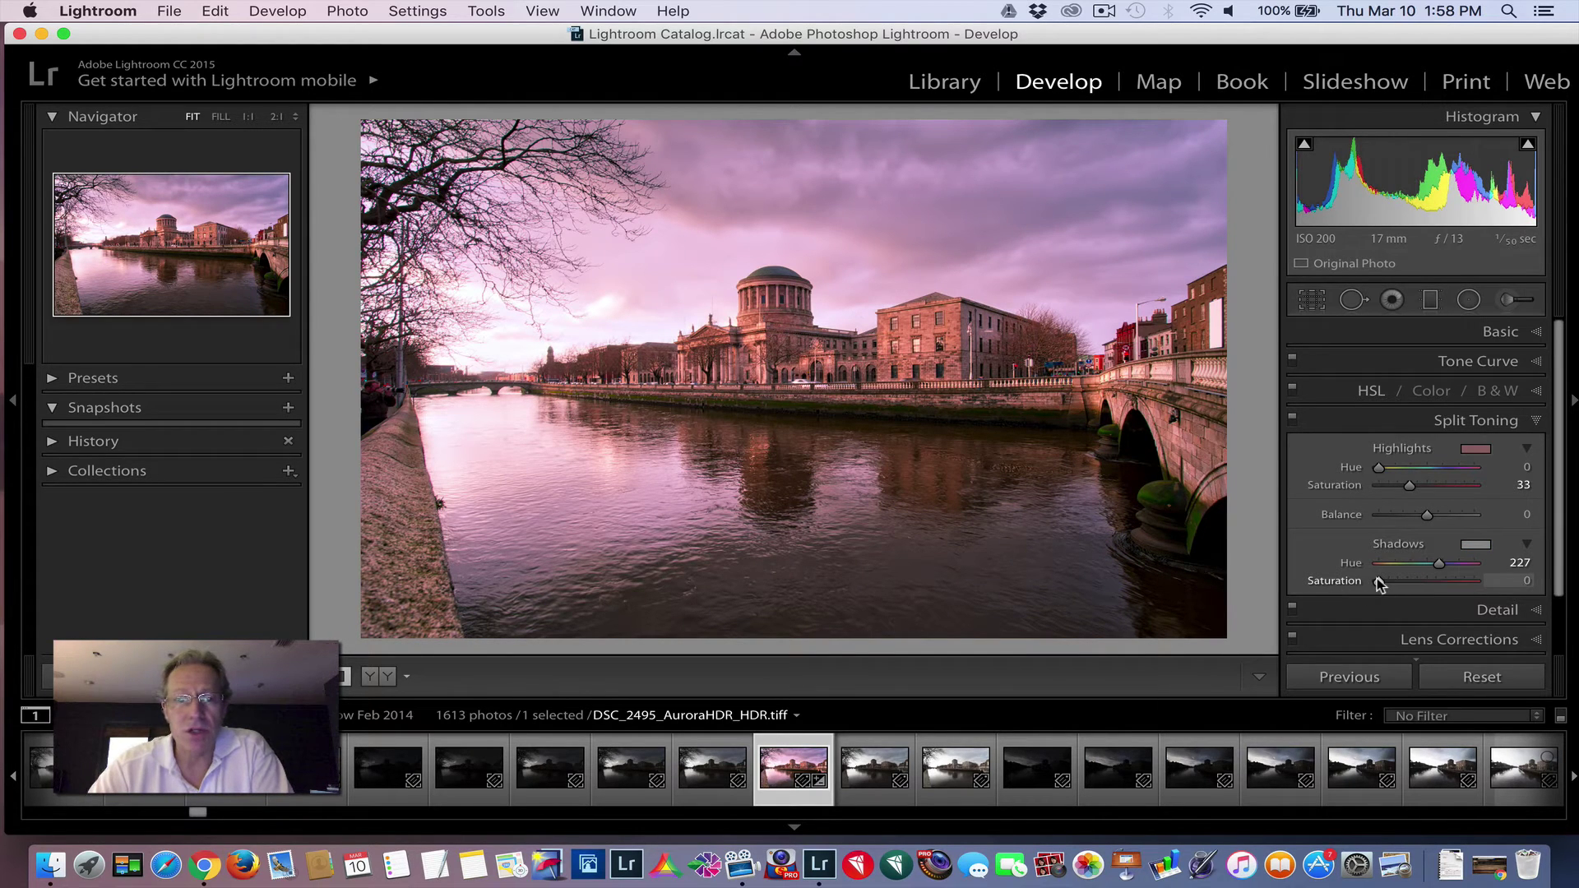
pyautogui.moveTo(1378, 581); pyautogui.dragTo(1426, 582)
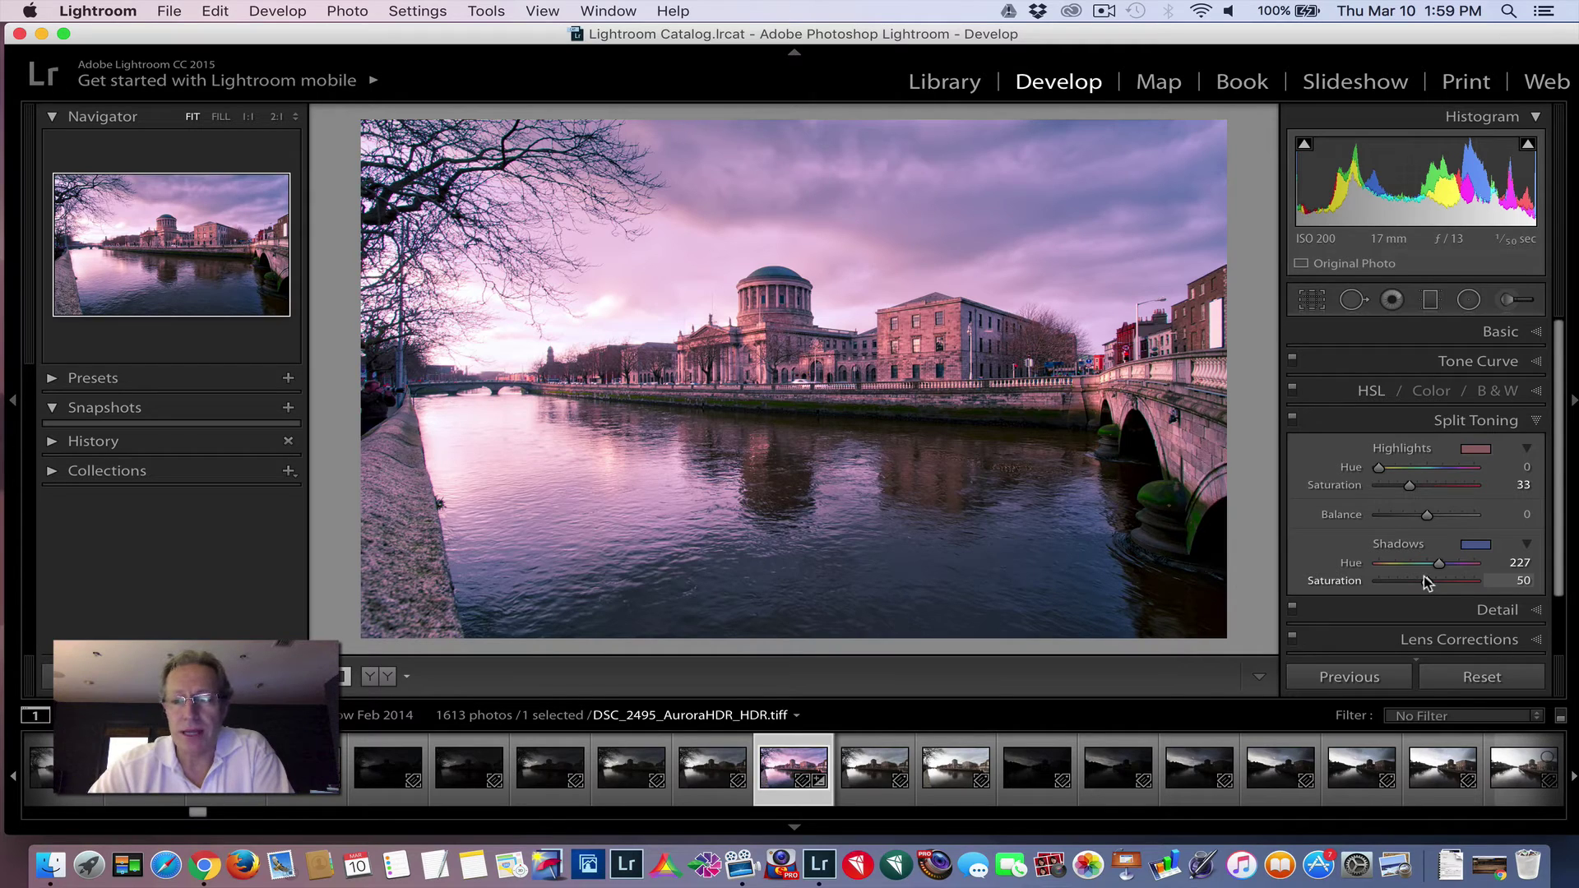
pyautogui.moveTo(1438, 564); pyautogui.dragTo(1438, 571)
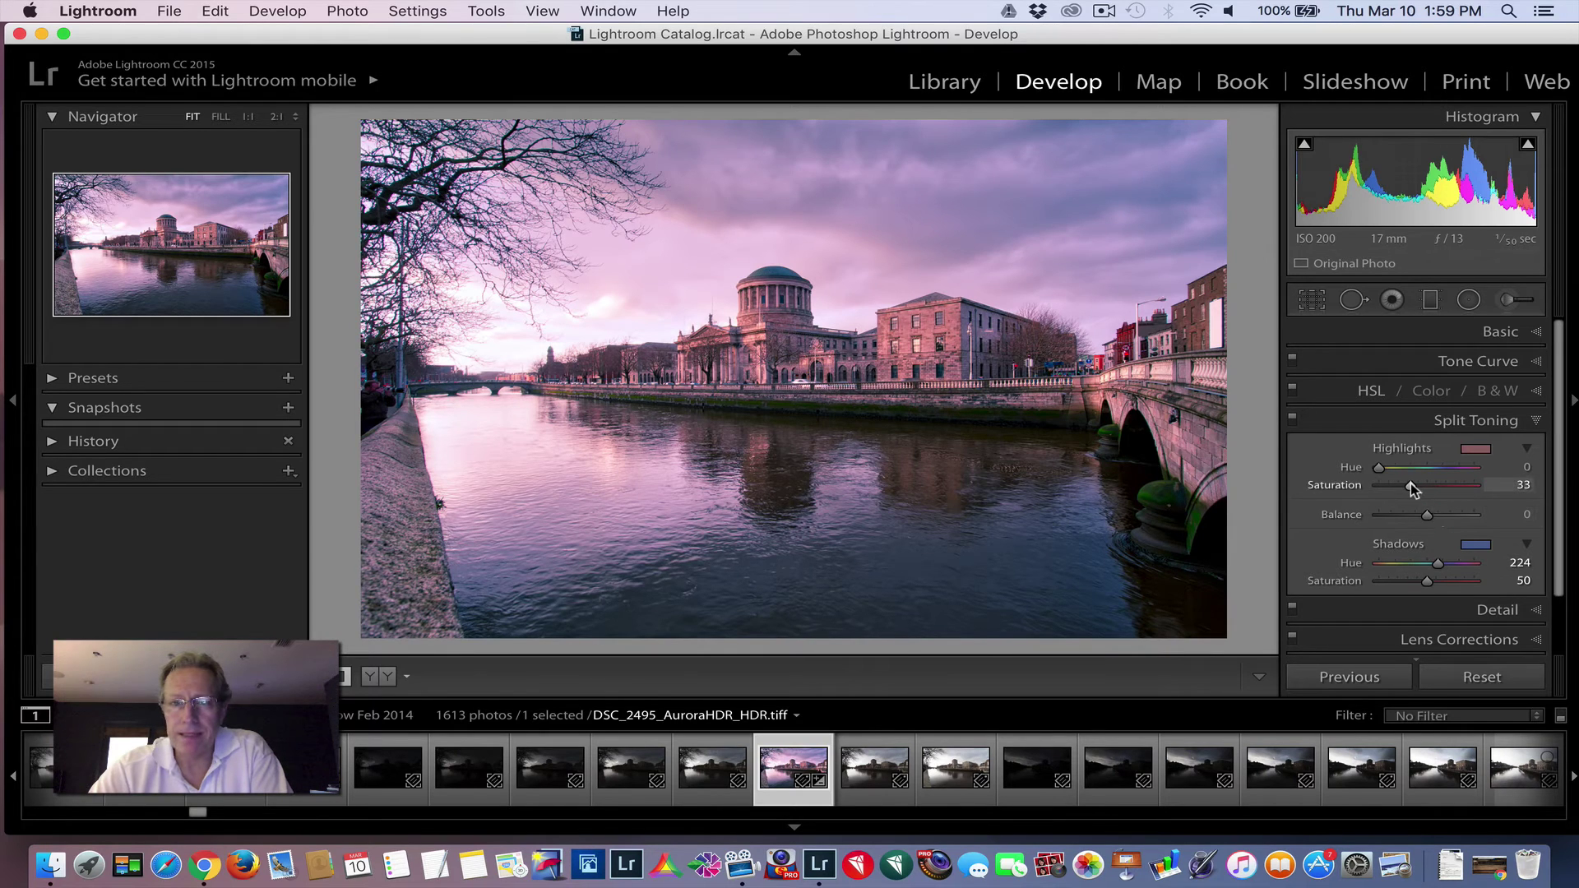
# Raise Highlights Saturation to 39, then switch Split Toning off to compare
pyautogui.moveTo(1410, 482); pyautogui.dragTo(1416, 484)
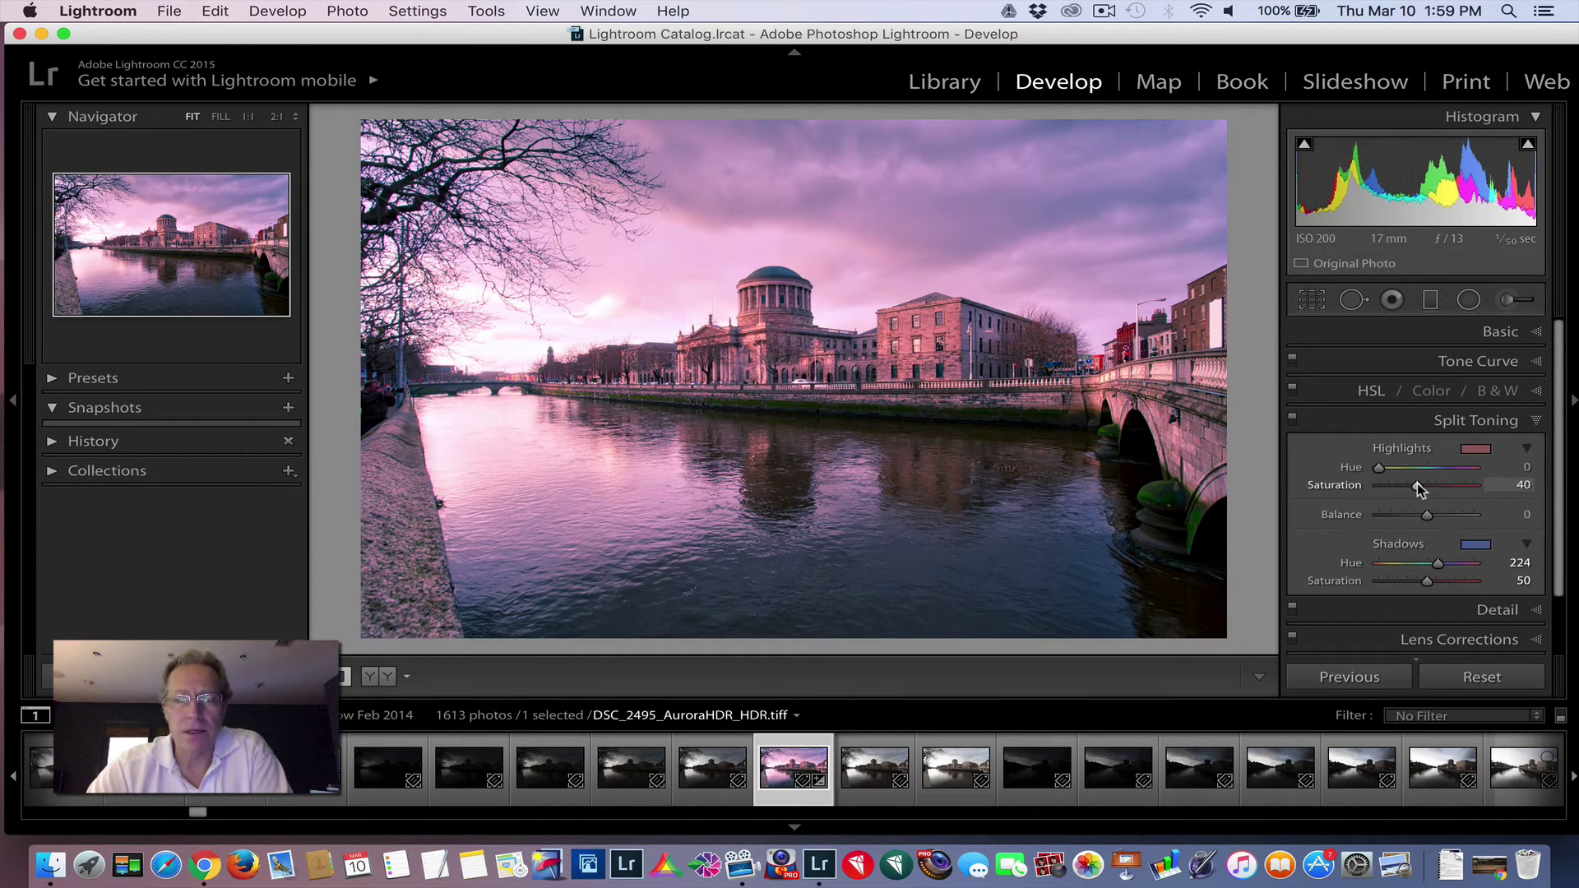
pyautogui.moveTo(1418, 482); pyautogui.dragTo(1418, 482)
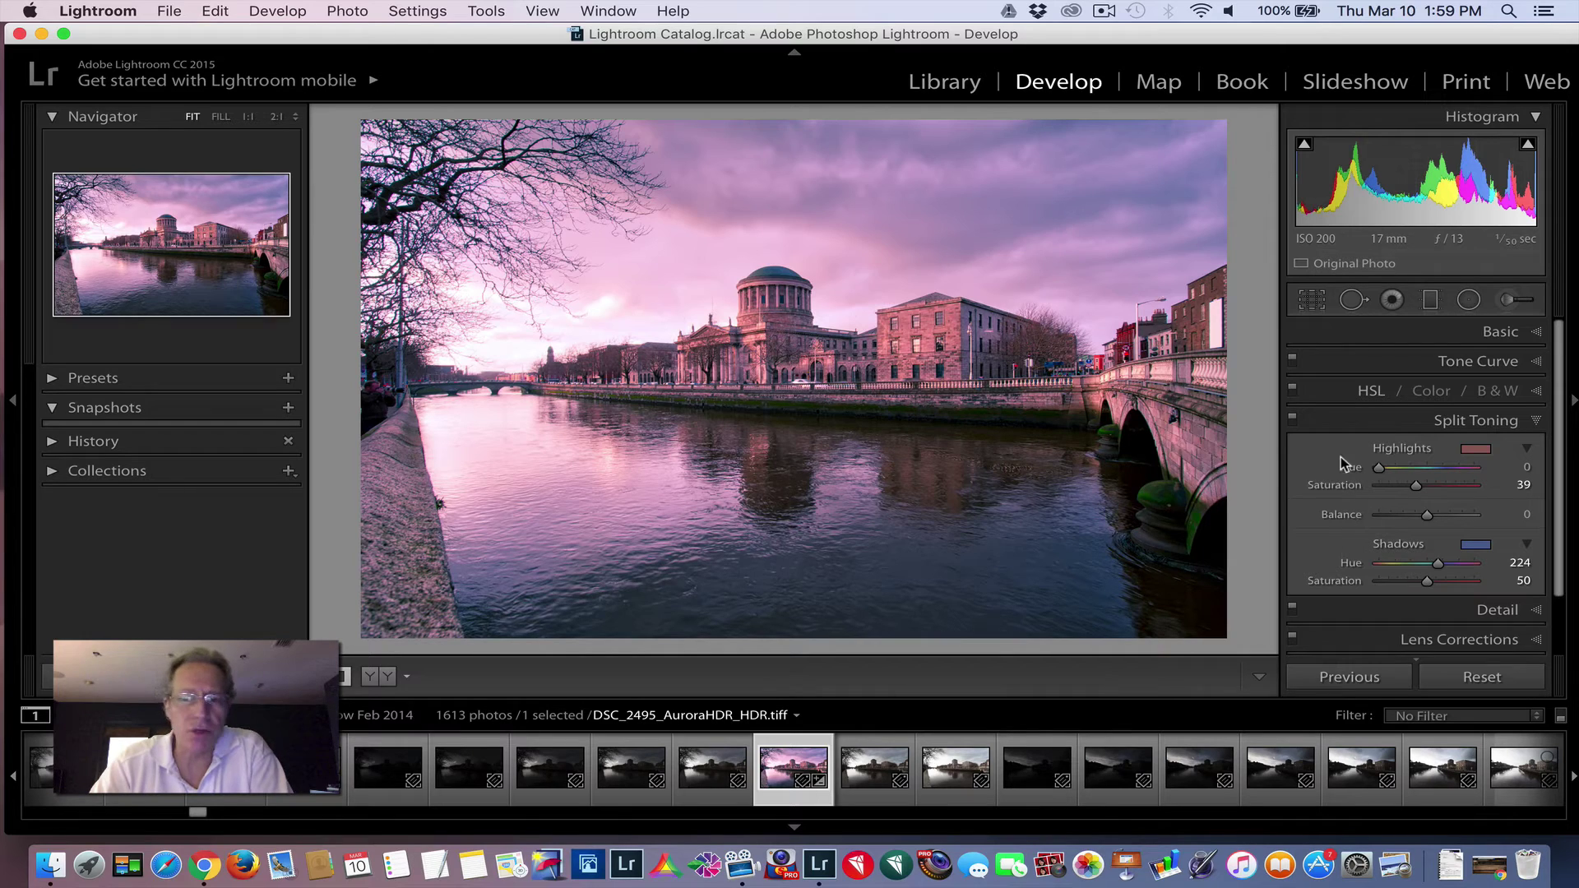
pyautogui.click(1293, 421)
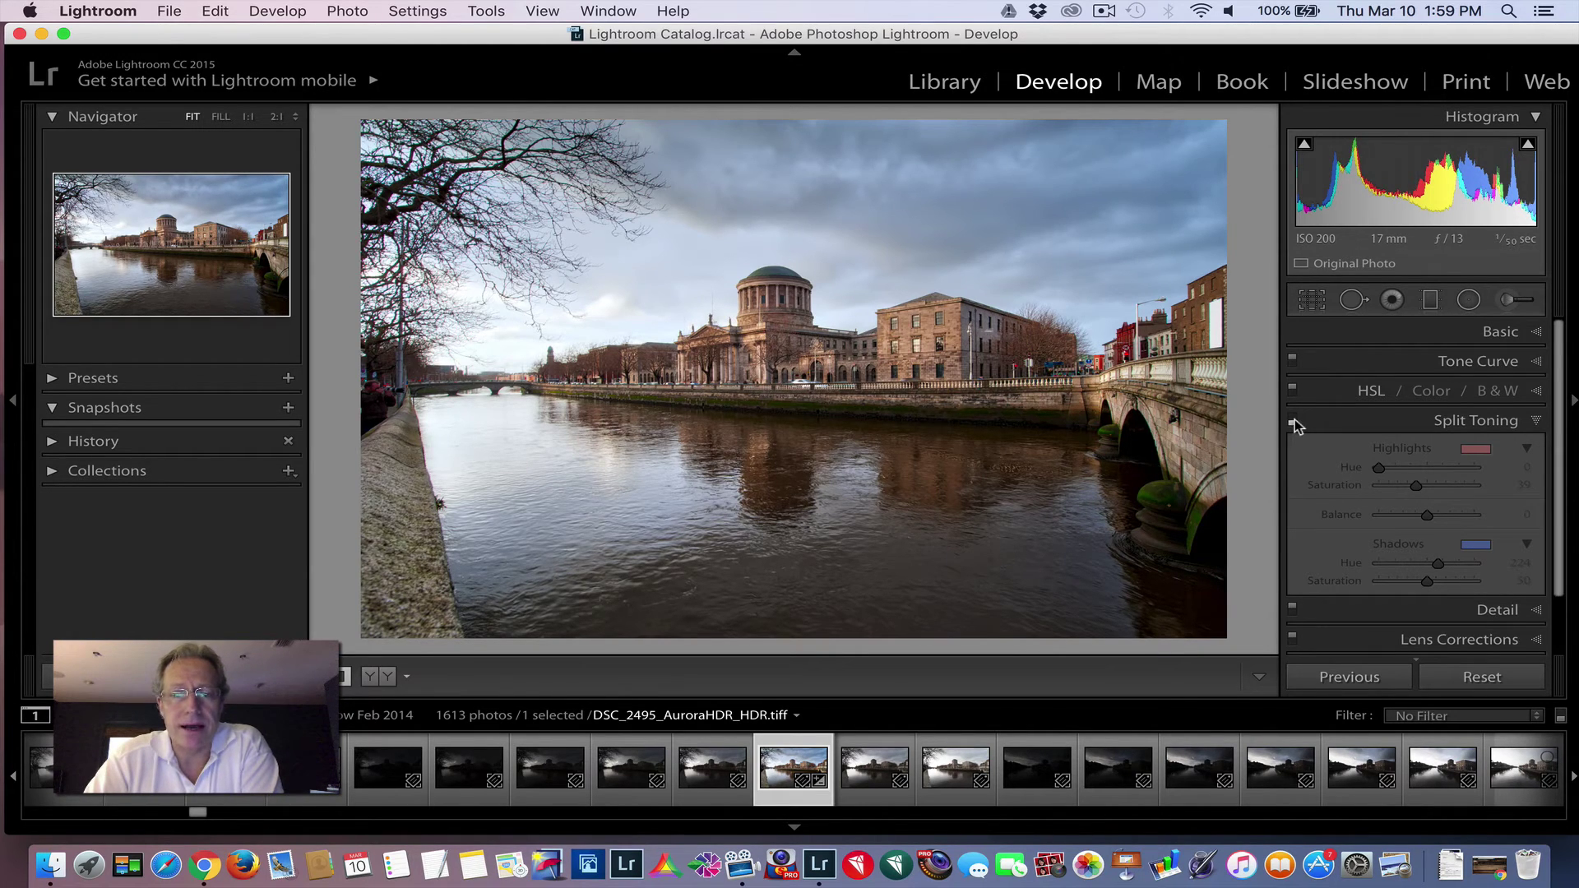
# Re-enable Split Toning with Highlights Saturation 32 and Shadows Saturation 40, toggling it to compare
pyautogui.click(1293, 421)
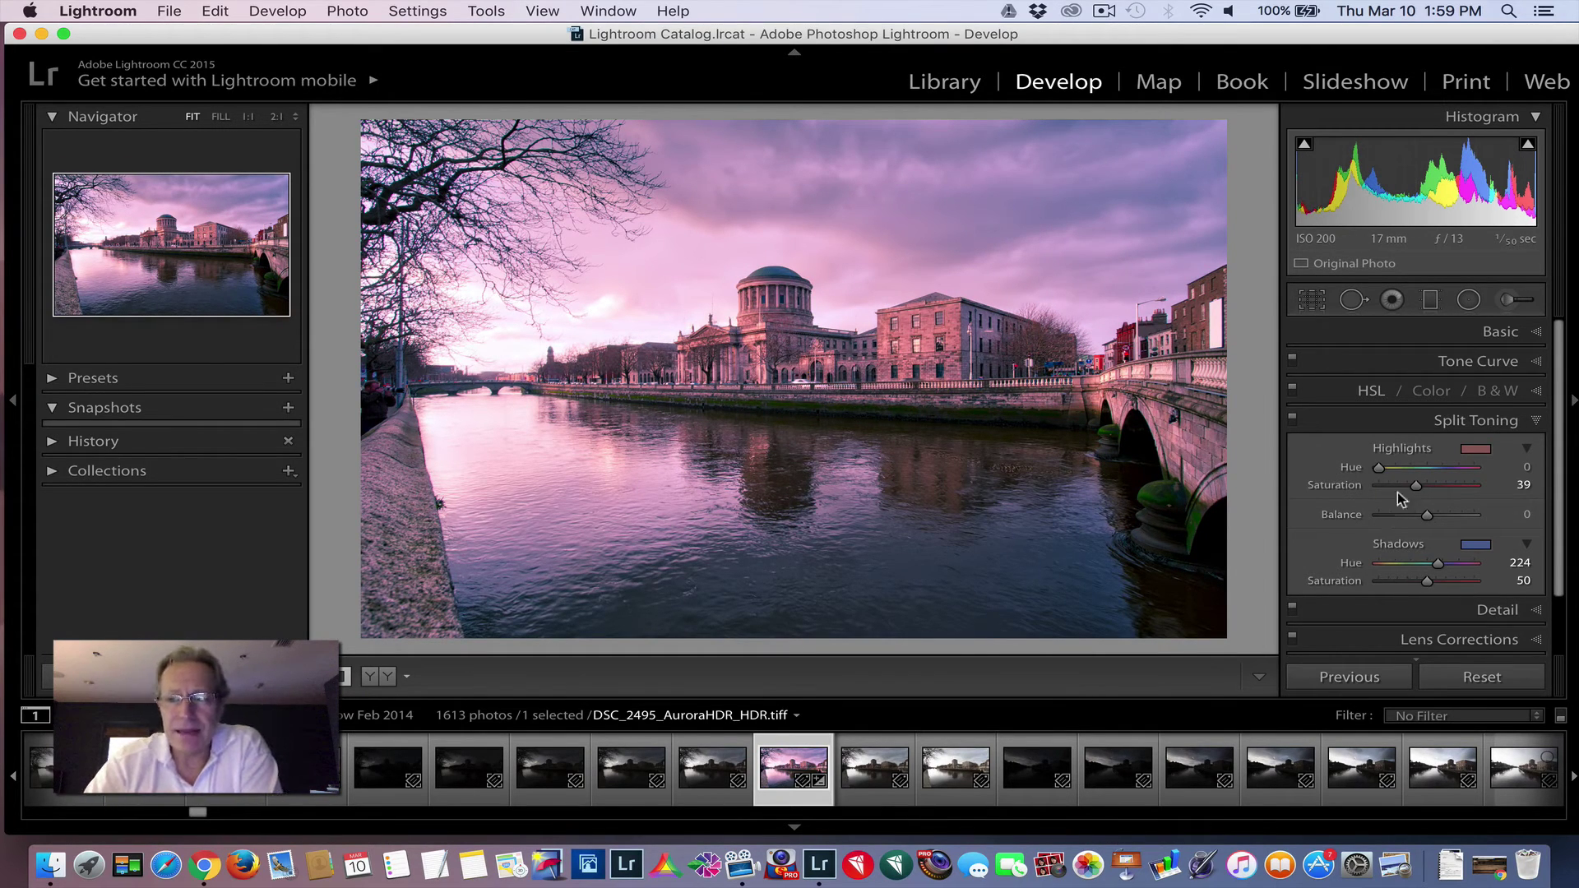
pyautogui.moveTo(1414, 486); pyautogui.dragTo(1408, 486)
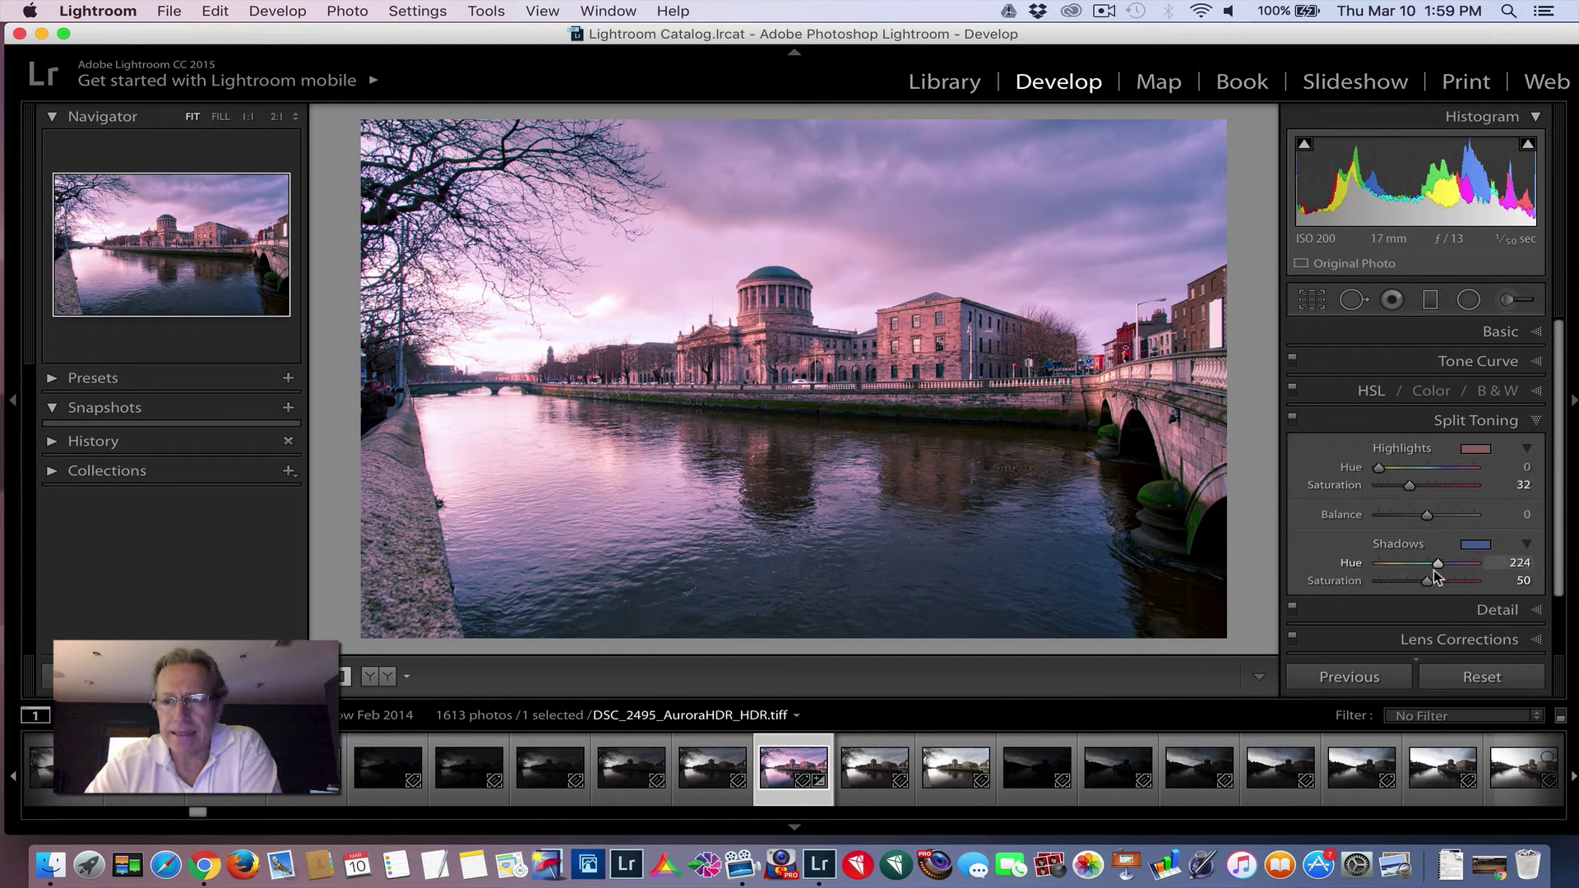
pyautogui.moveTo(1432, 580); pyautogui.dragTo(1418, 581)
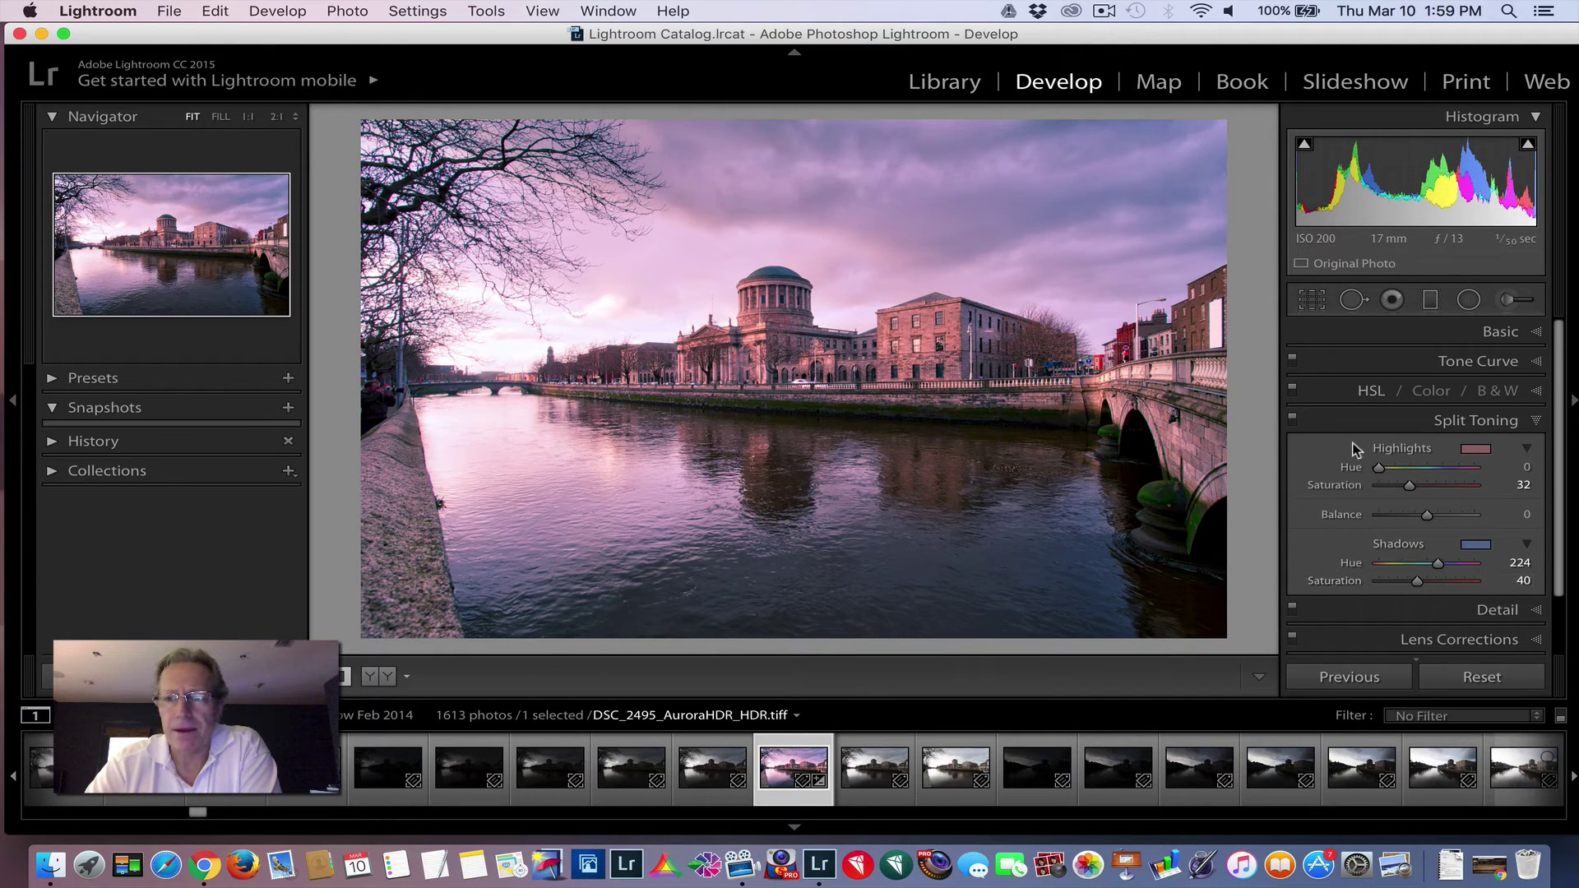
pyautogui.click(1292, 418)
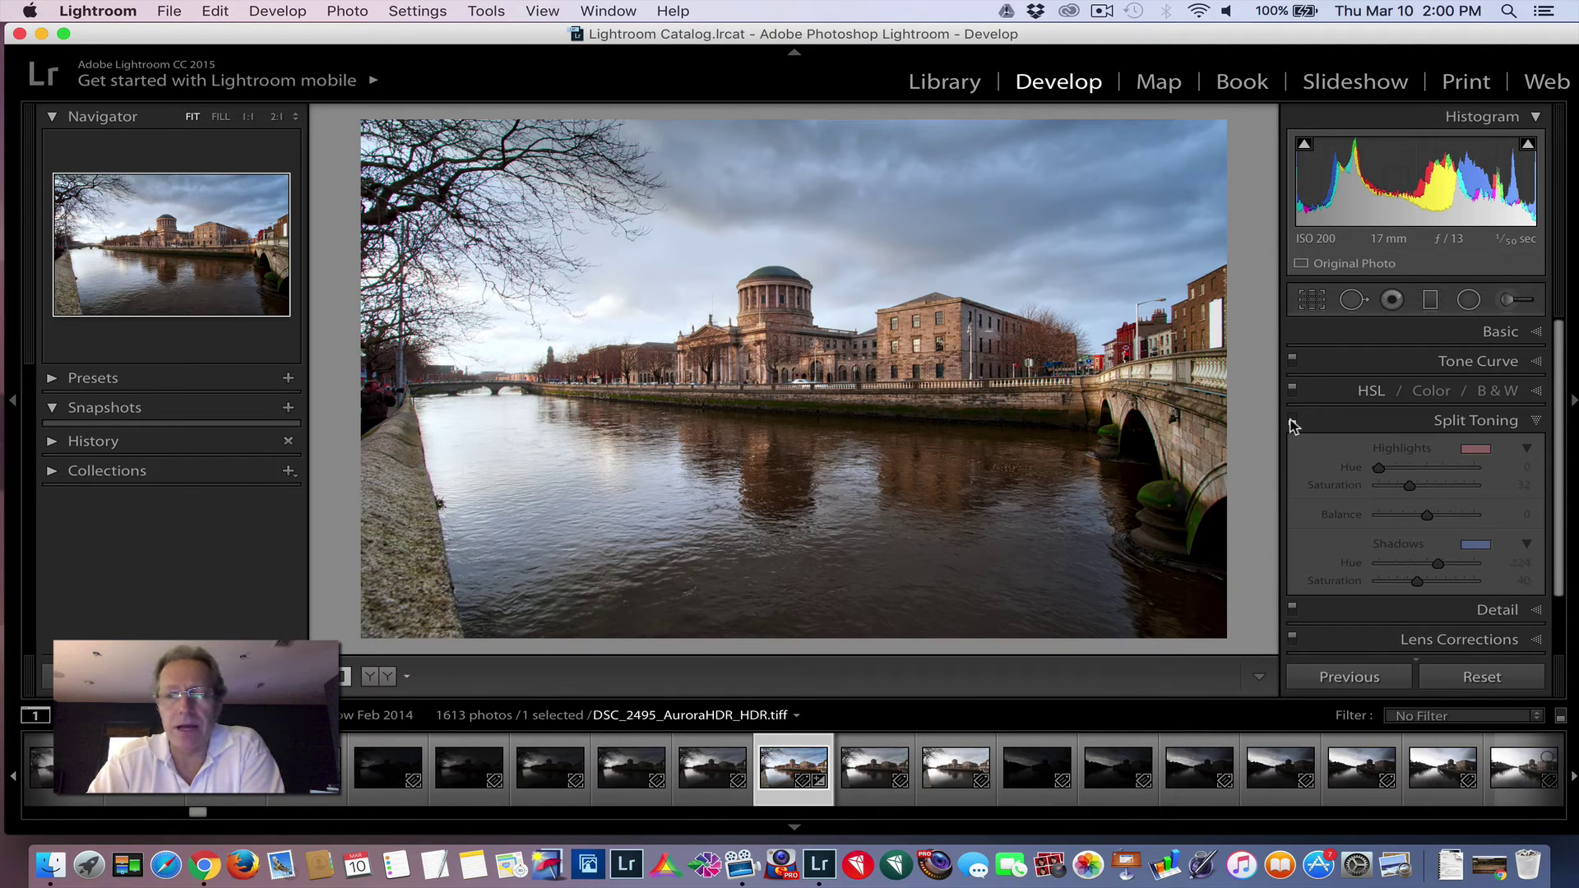
pyautogui.click(1292, 421)
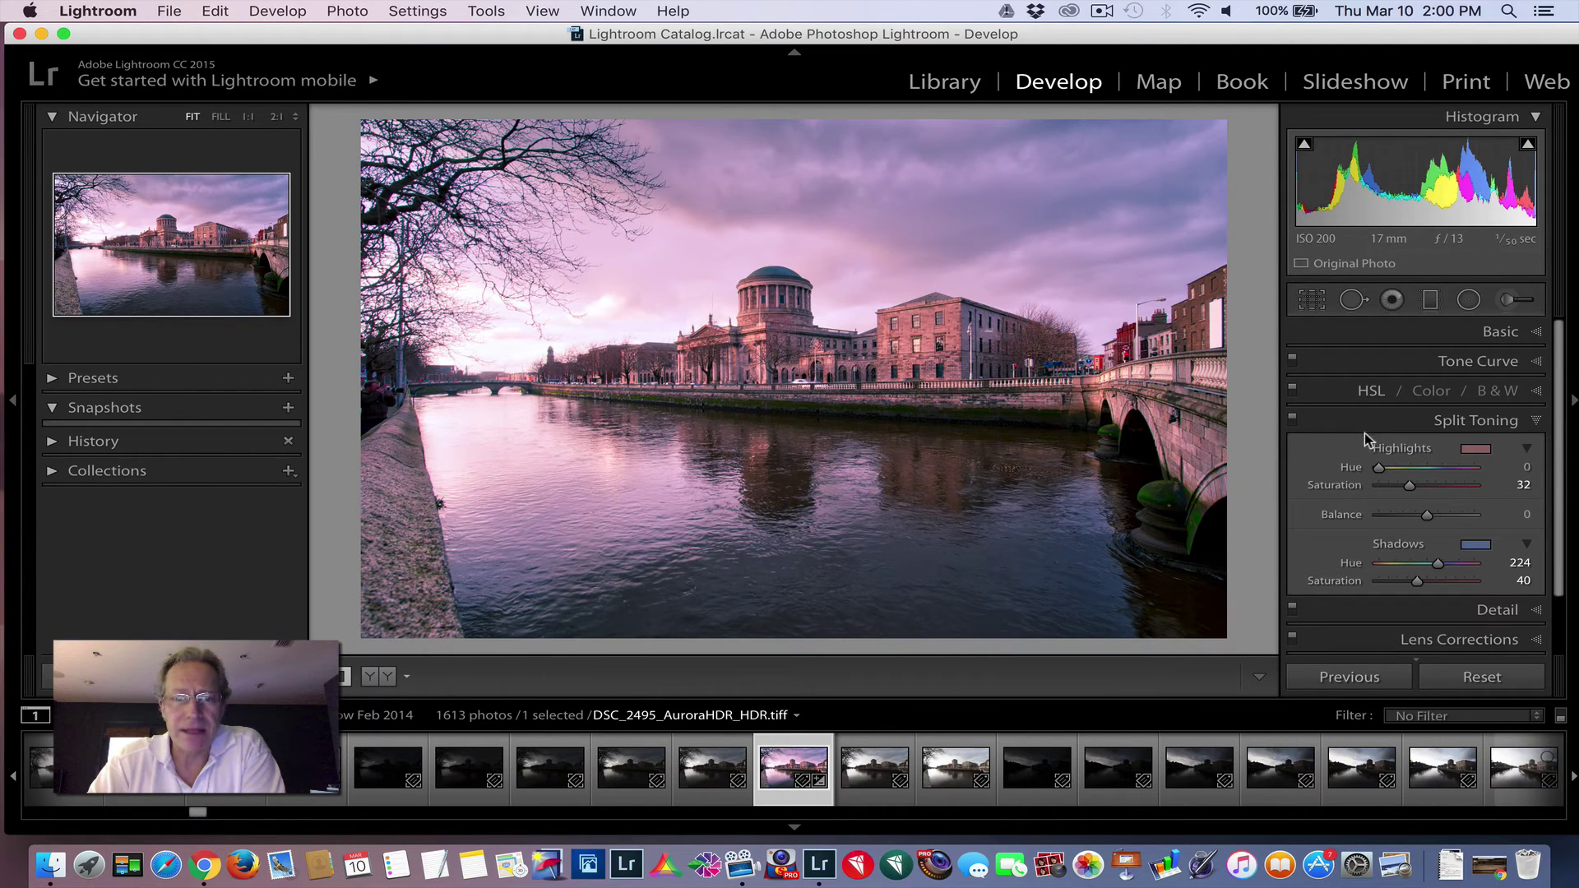
# Set Temp +8, Tint -5, Contrast +30, Whites -71, Clarity +17 and Vibrance +23 in Basic
pyautogui.click(1389, 333)
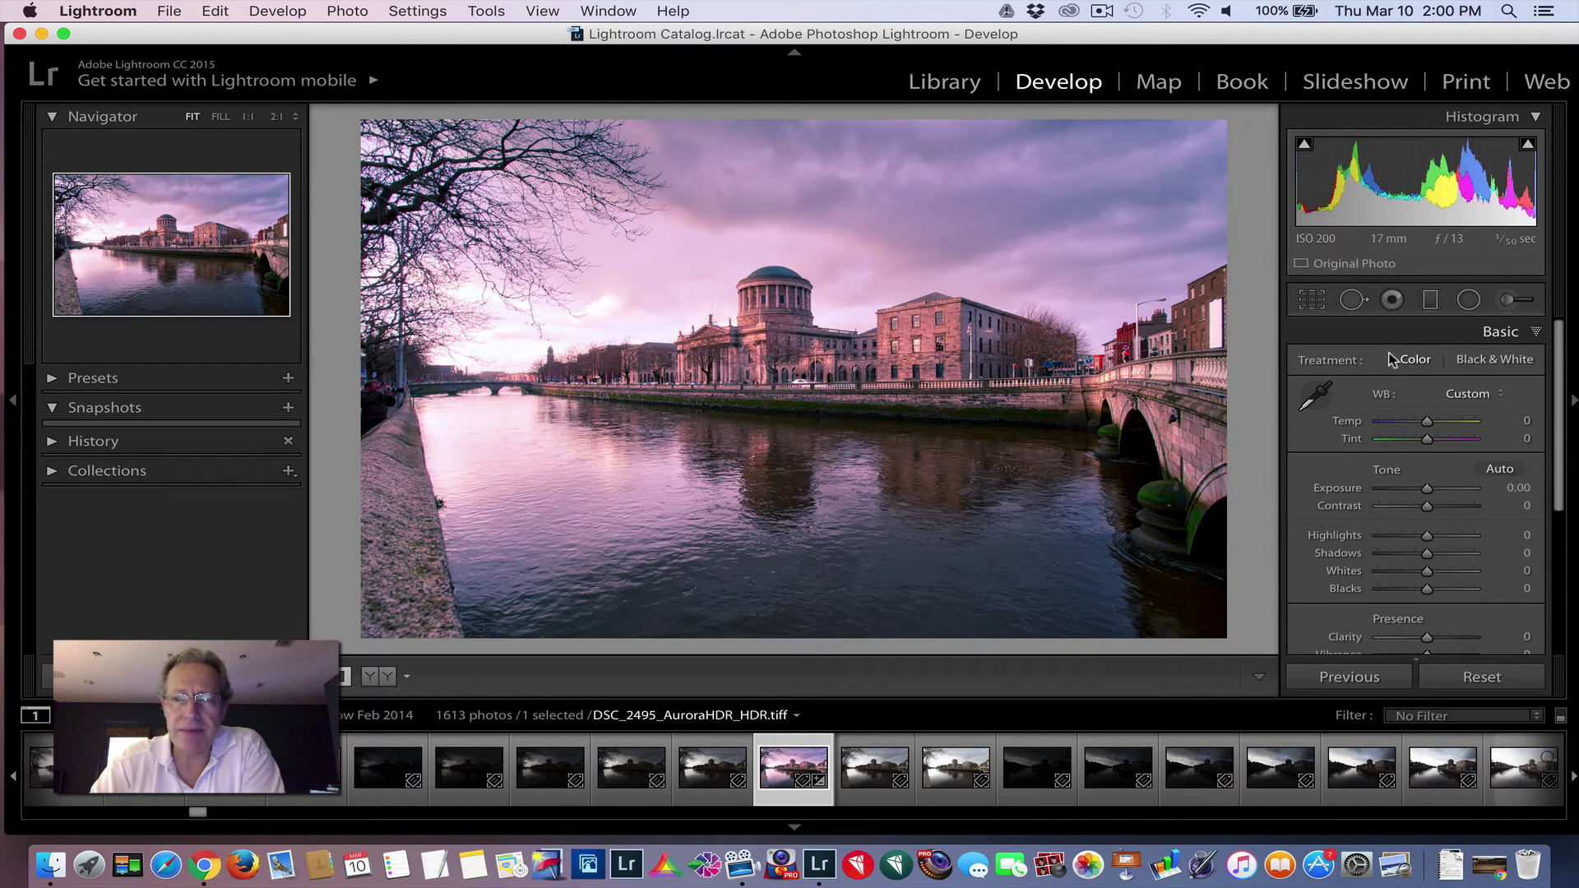
pyautogui.moveTo(1428, 418)
pyautogui.mouseDown()
pyautogui.moveTo(1421, 441)
pyautogui.moveTo(1433, 421)
pyautogui.mouseUp()
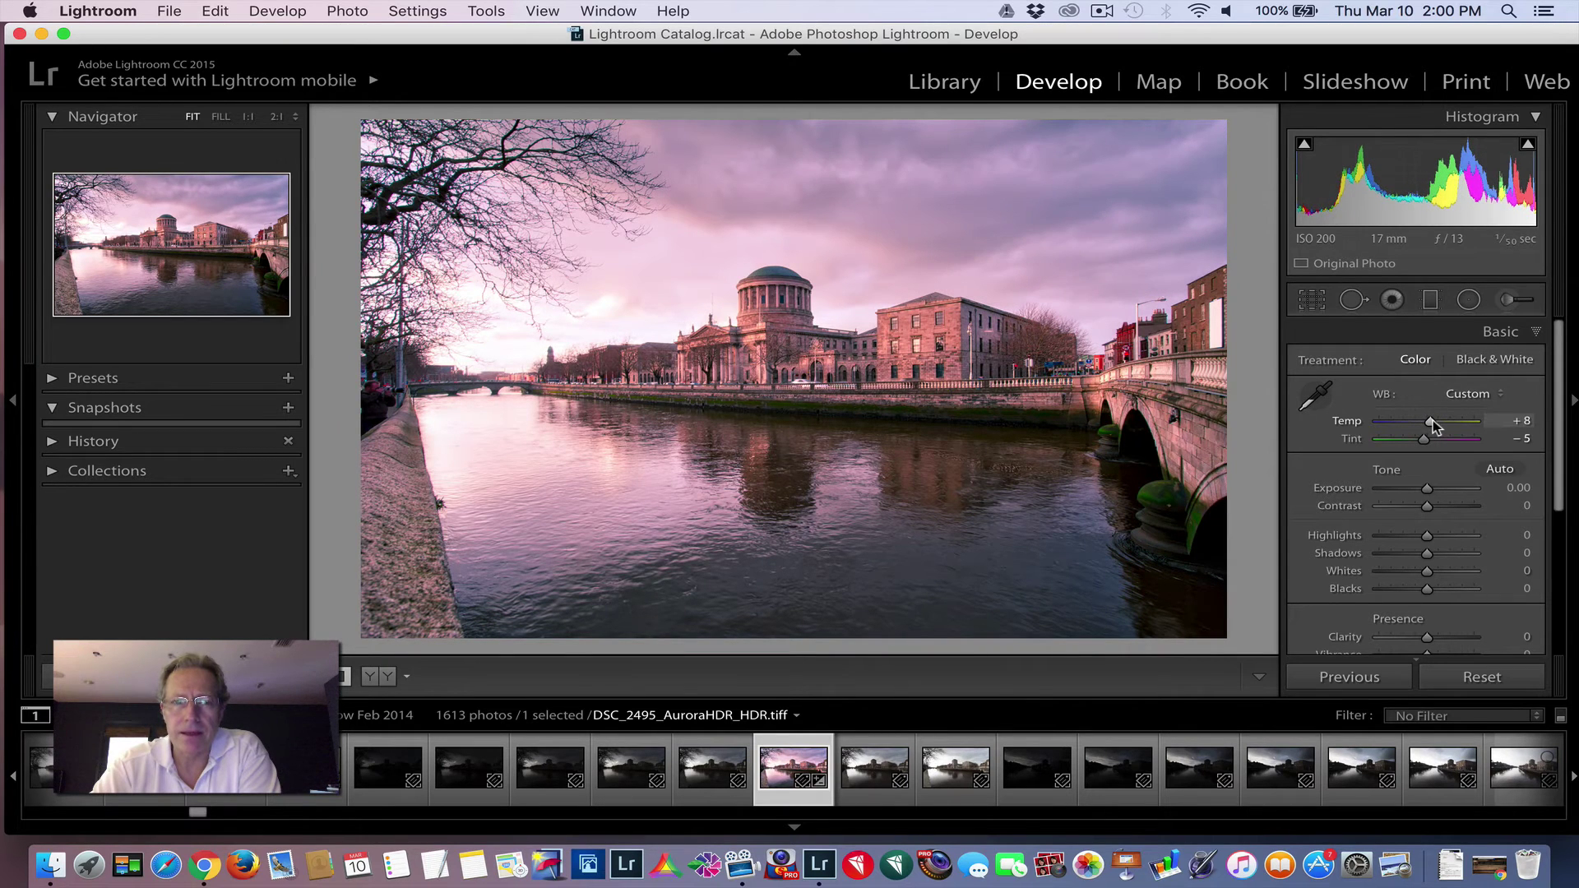
pyautogui.scroll(-1, 1384, 537)
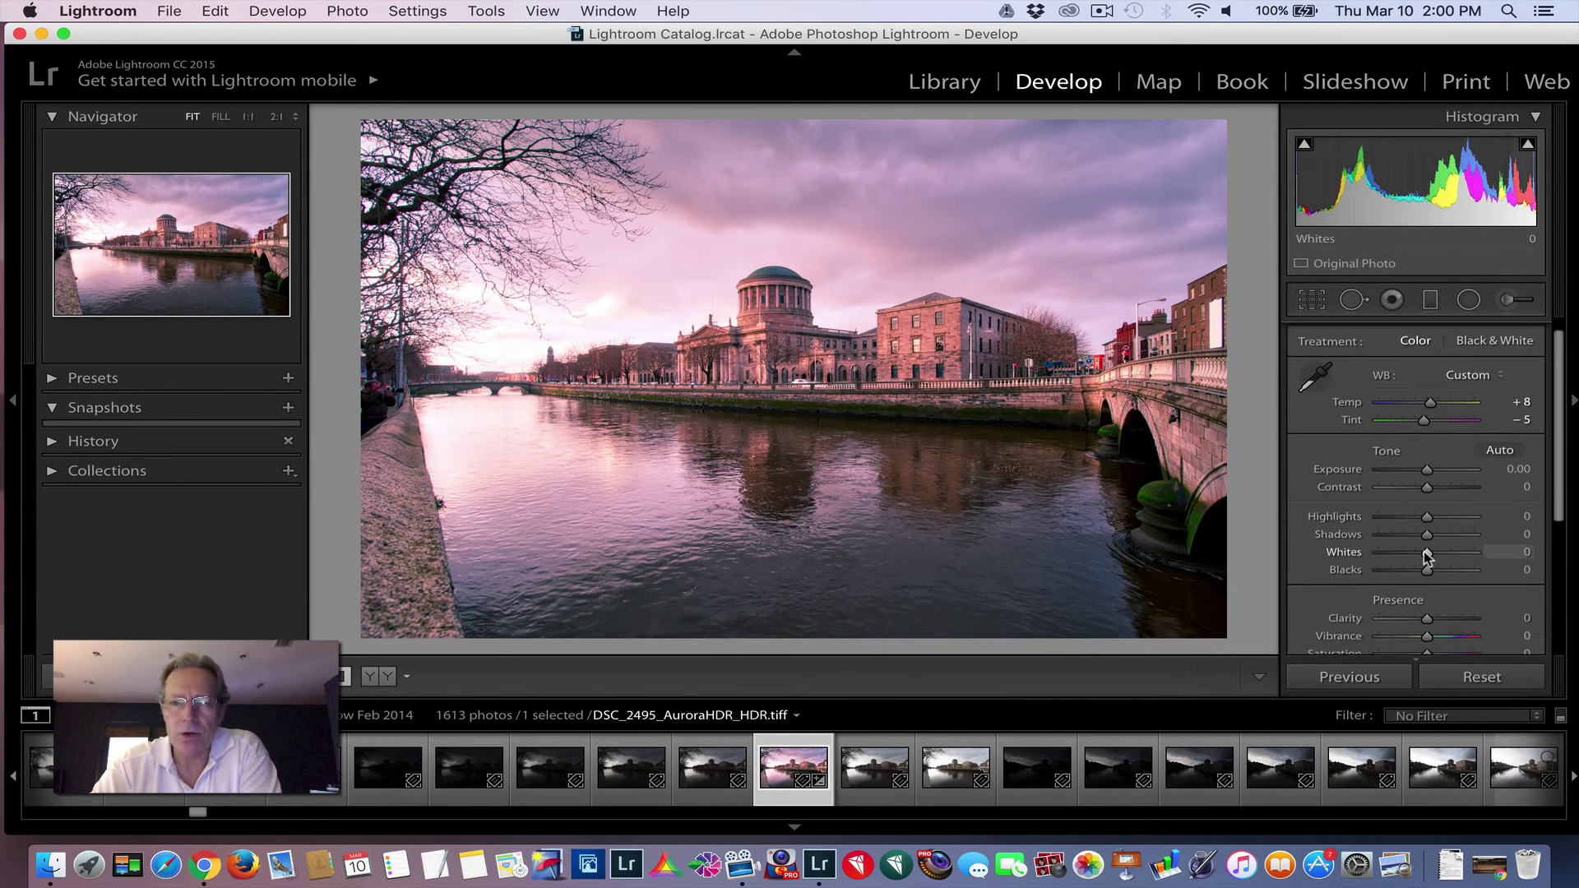
pyautogui.moveTo(1428, 553); pyautogui.dragTo(1390, 557)
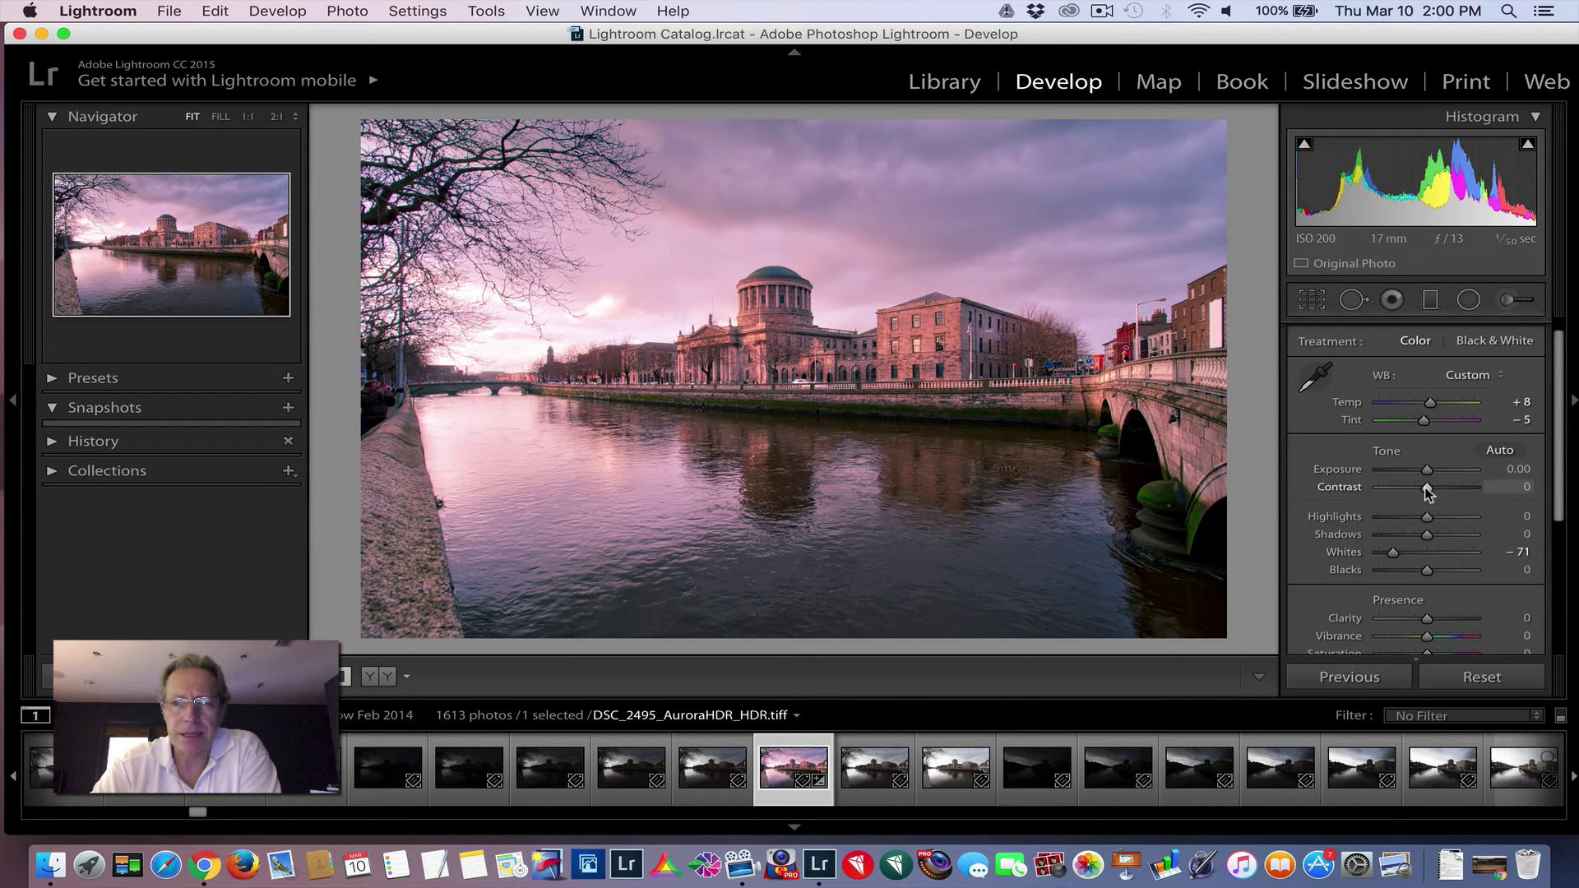
pyautogui.moveTo(1428, 491); pyautogui.dragTo(1441, 492)
pyautogui.scroll(-3, 1431, 534)
pyautogui.moveTo(1427, 570); pyautogui.dragTo(1435, 551)
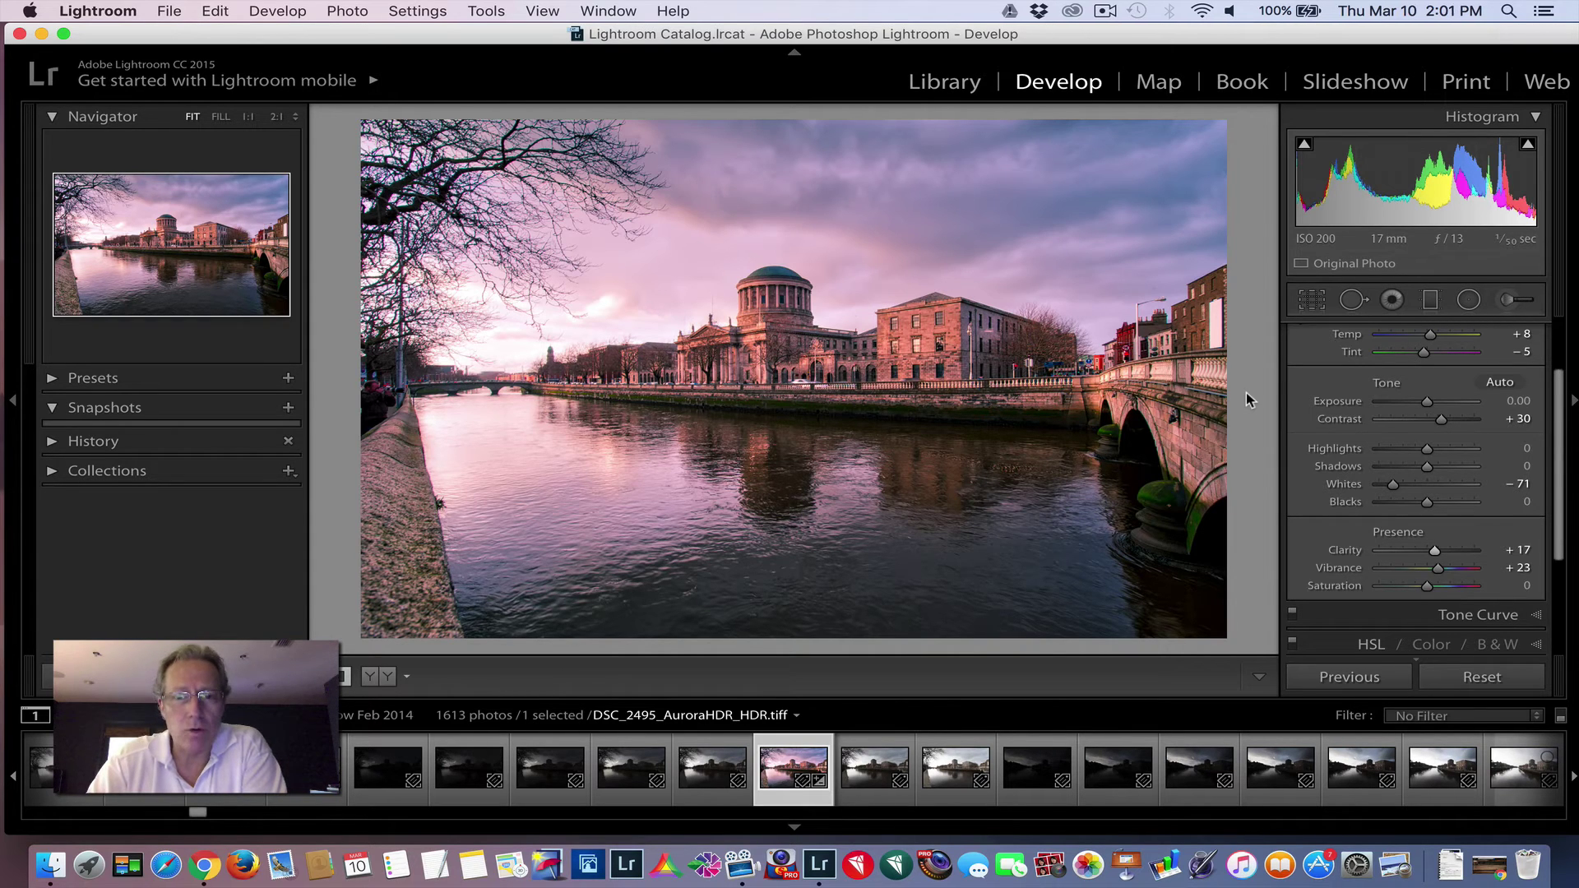
pyautogui.press('\\')
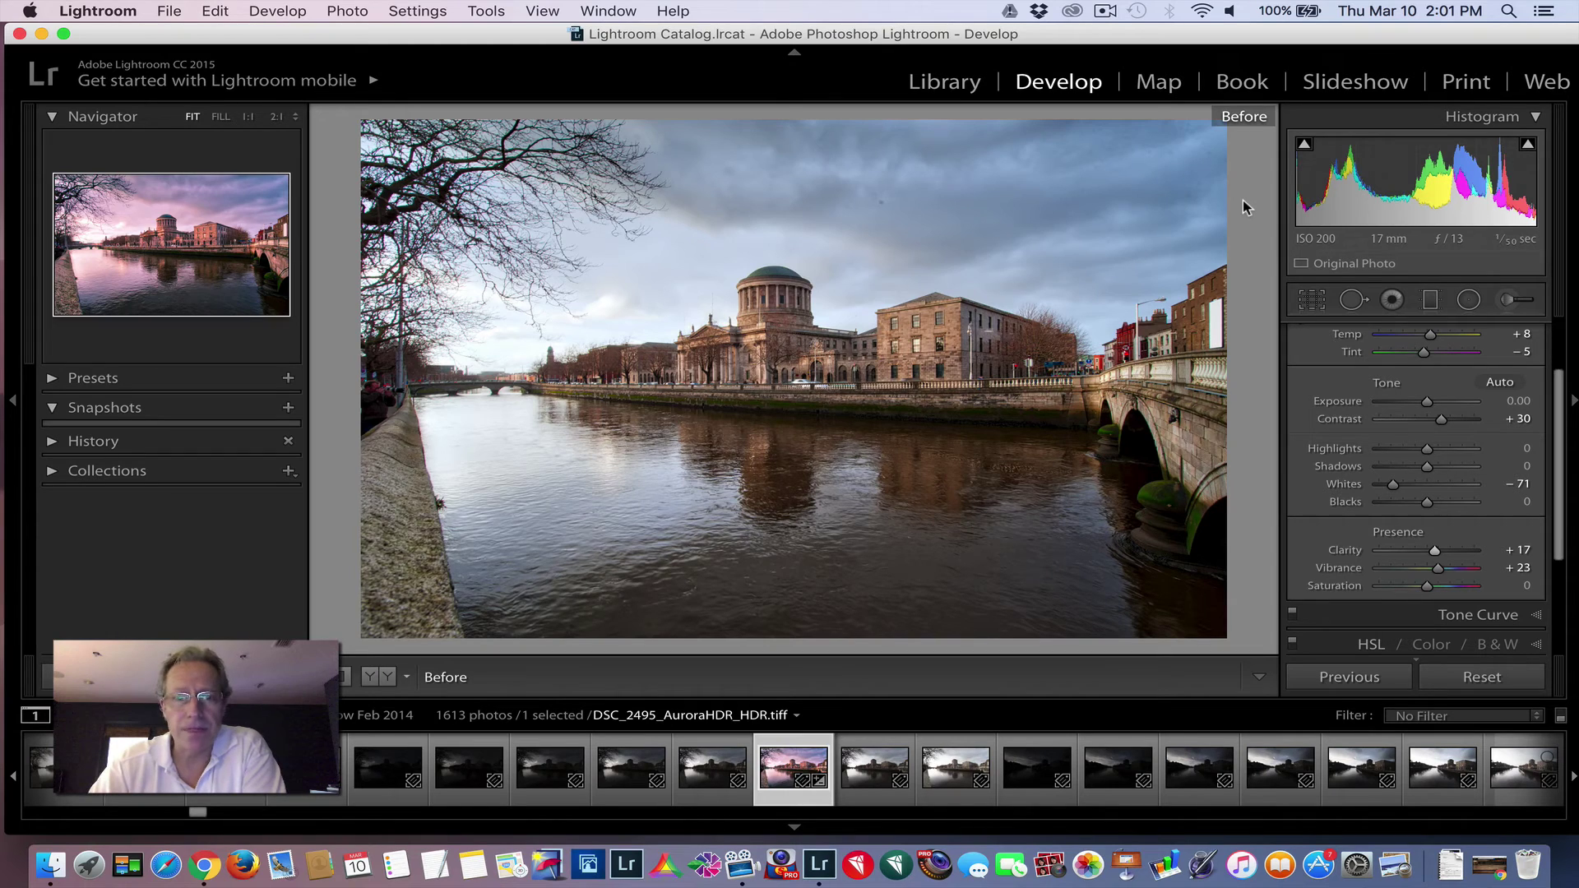
pyautogui.press('\\')
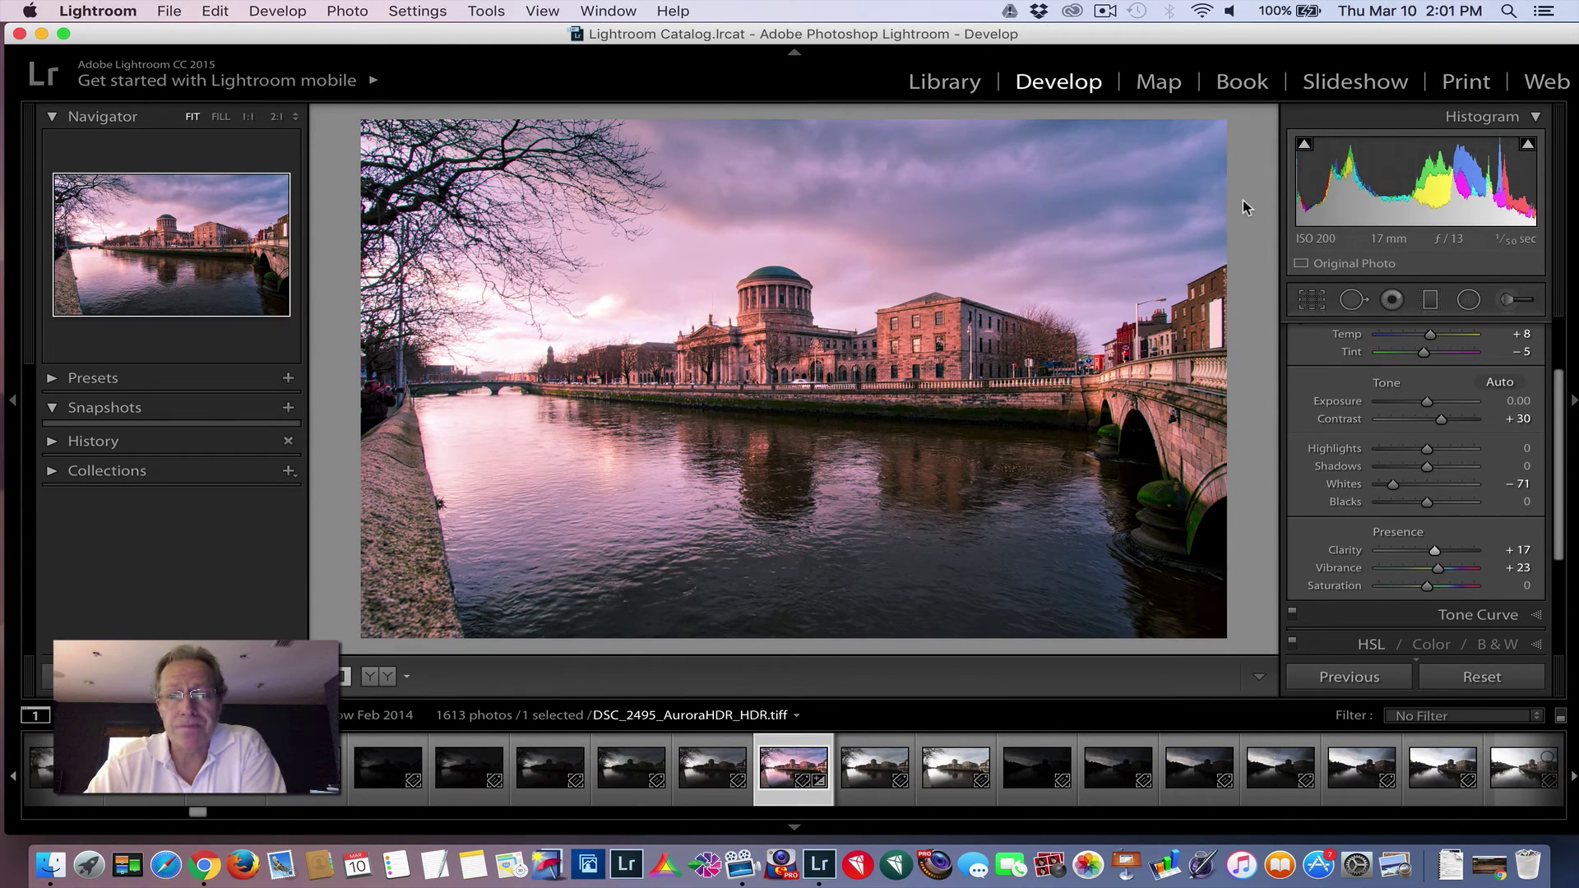
pyautogui.scroll(-4, 1320, 494)
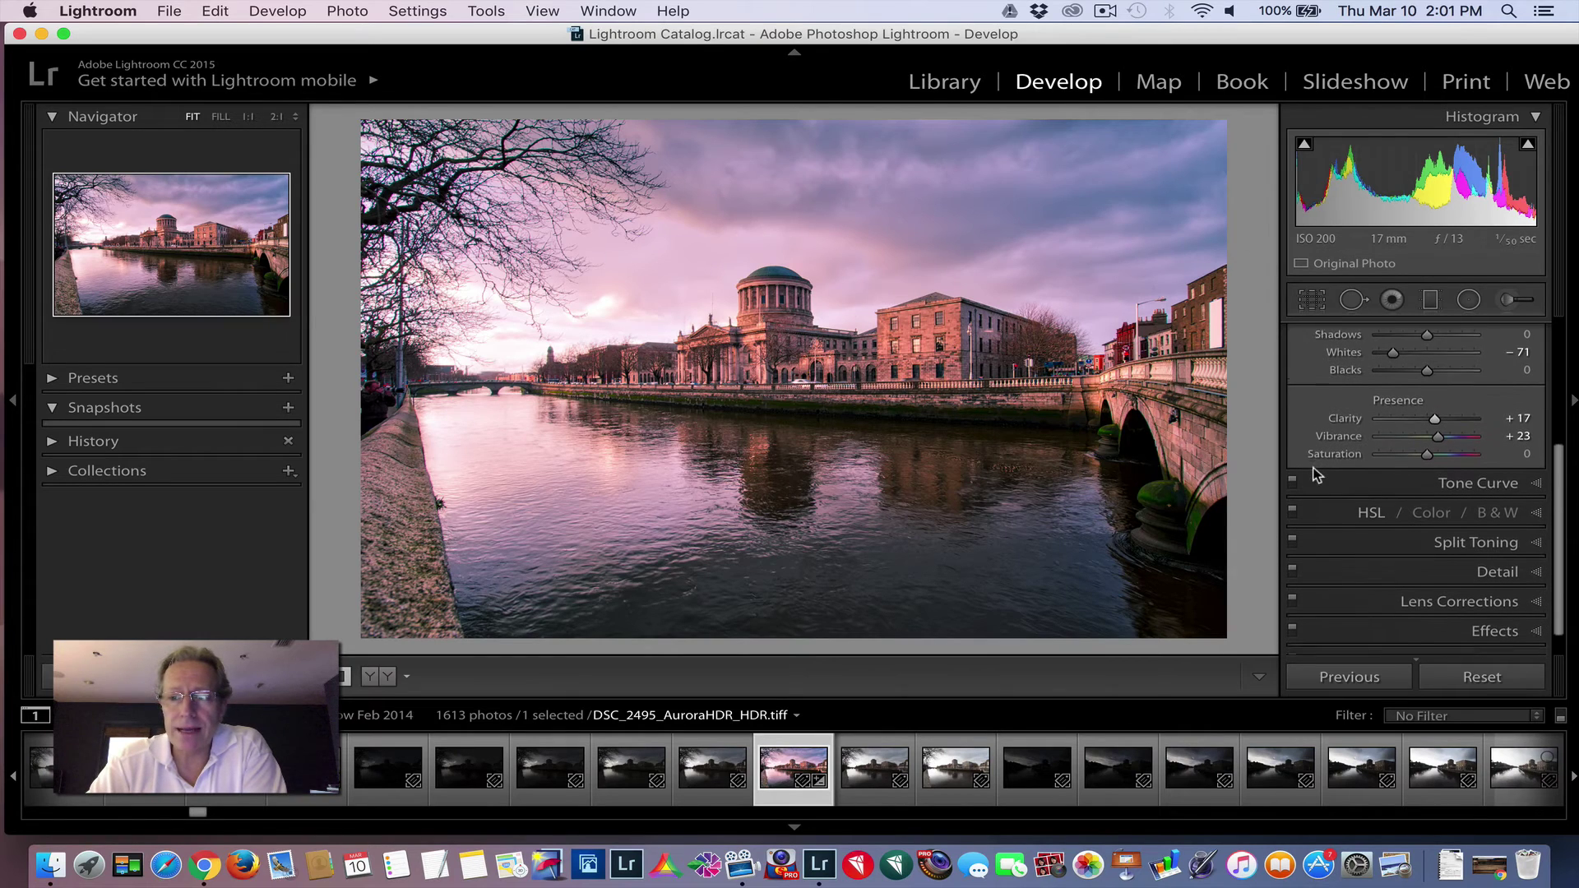
pyautogui.click(1293, 528)
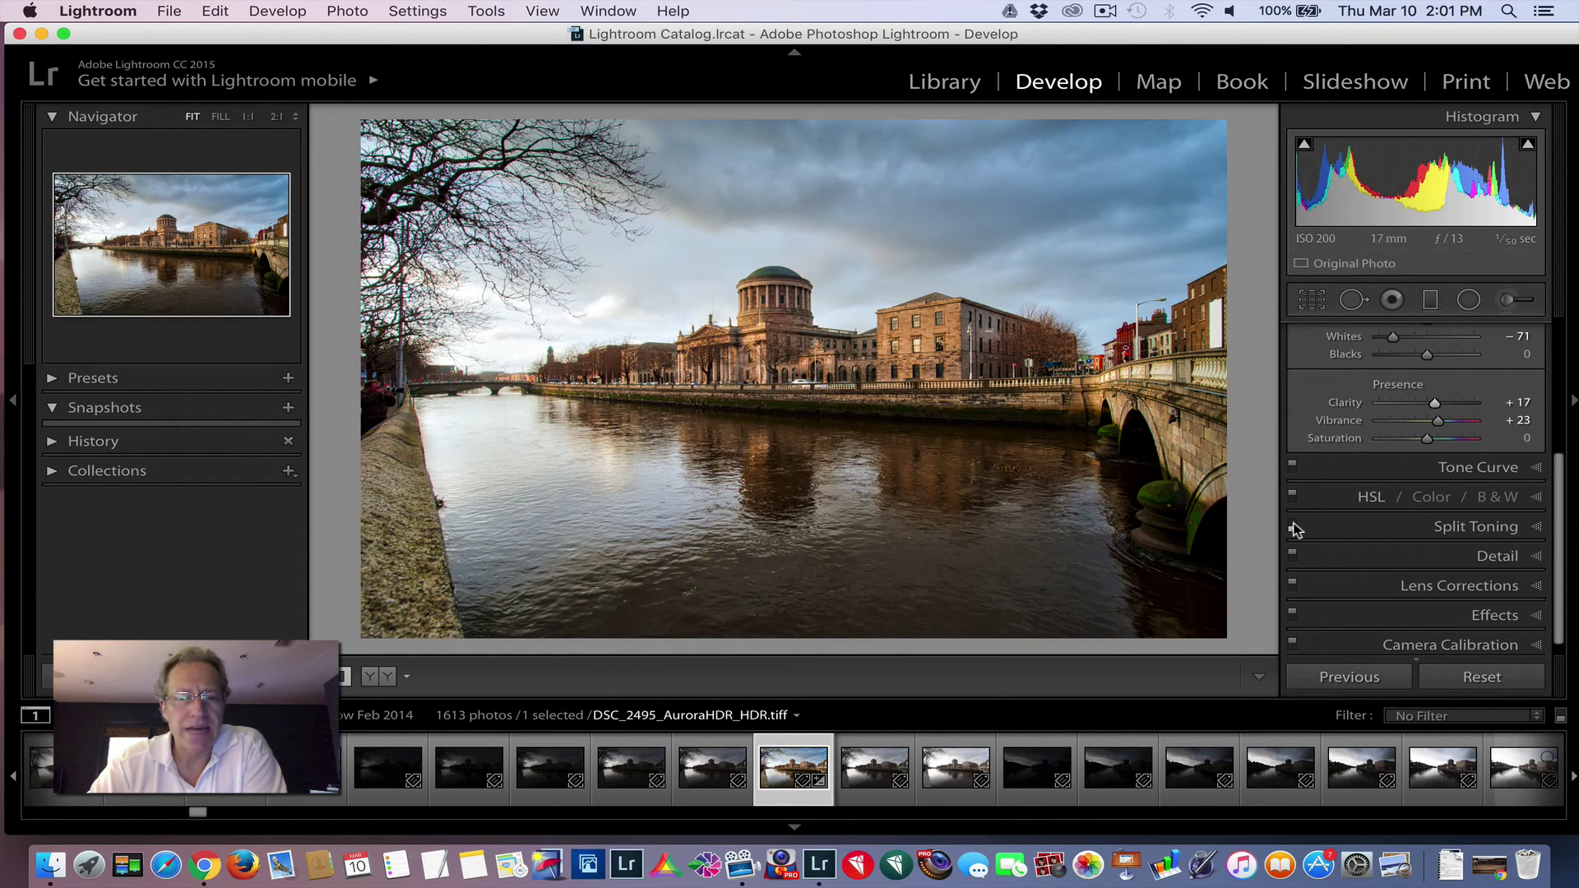
pyautogui.click(1293, 527)
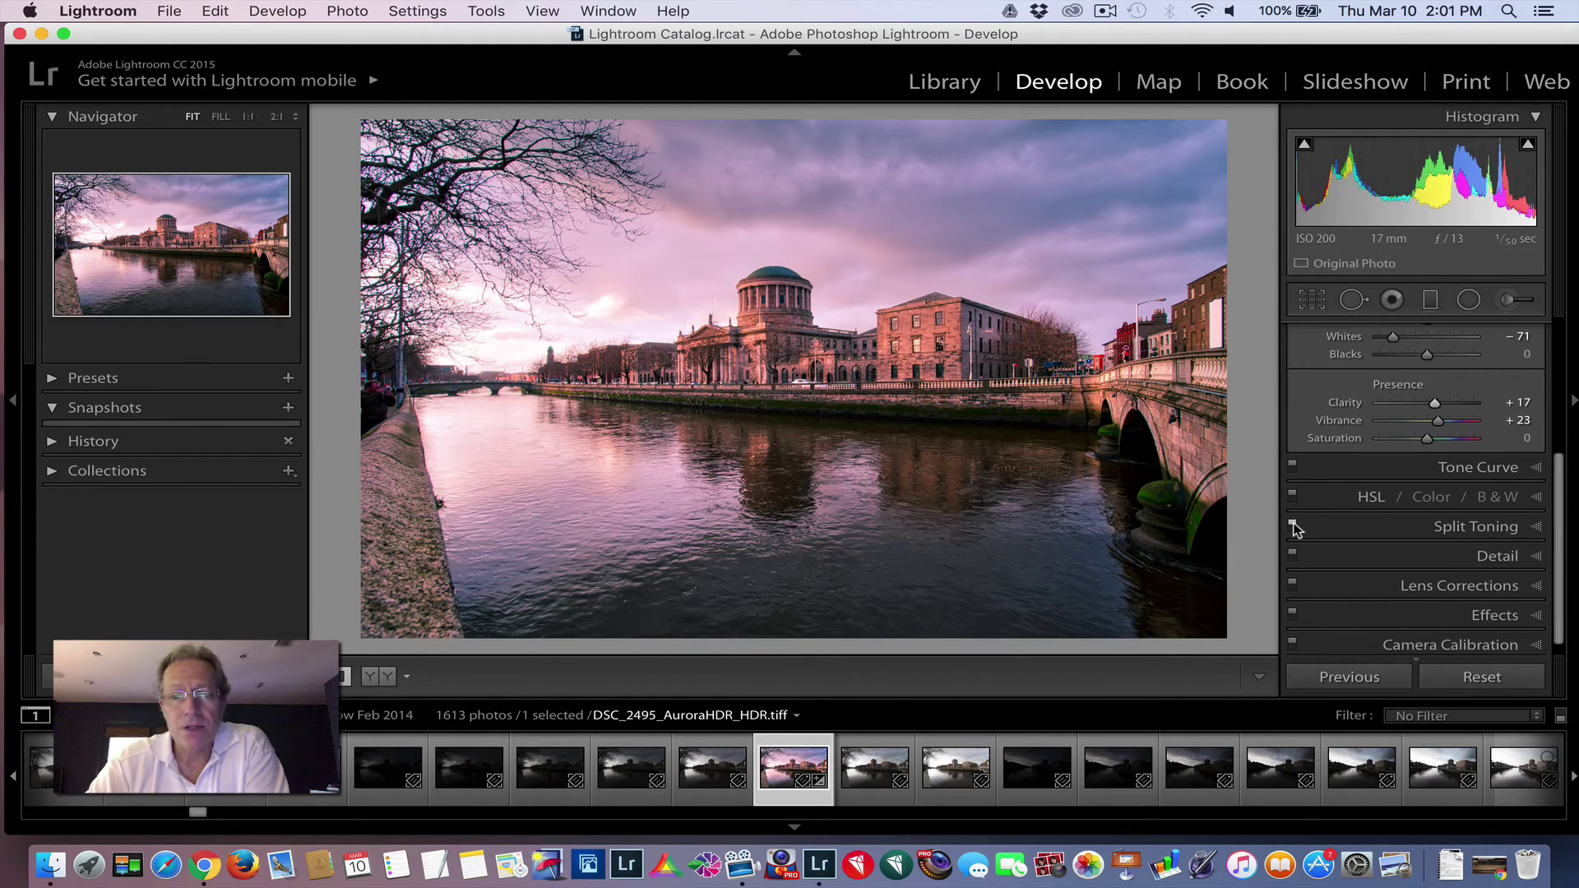
# Expand Split Toning and swing the Balance slider from -100 to +100
pyautogui.scroll(1, 1340, 437)
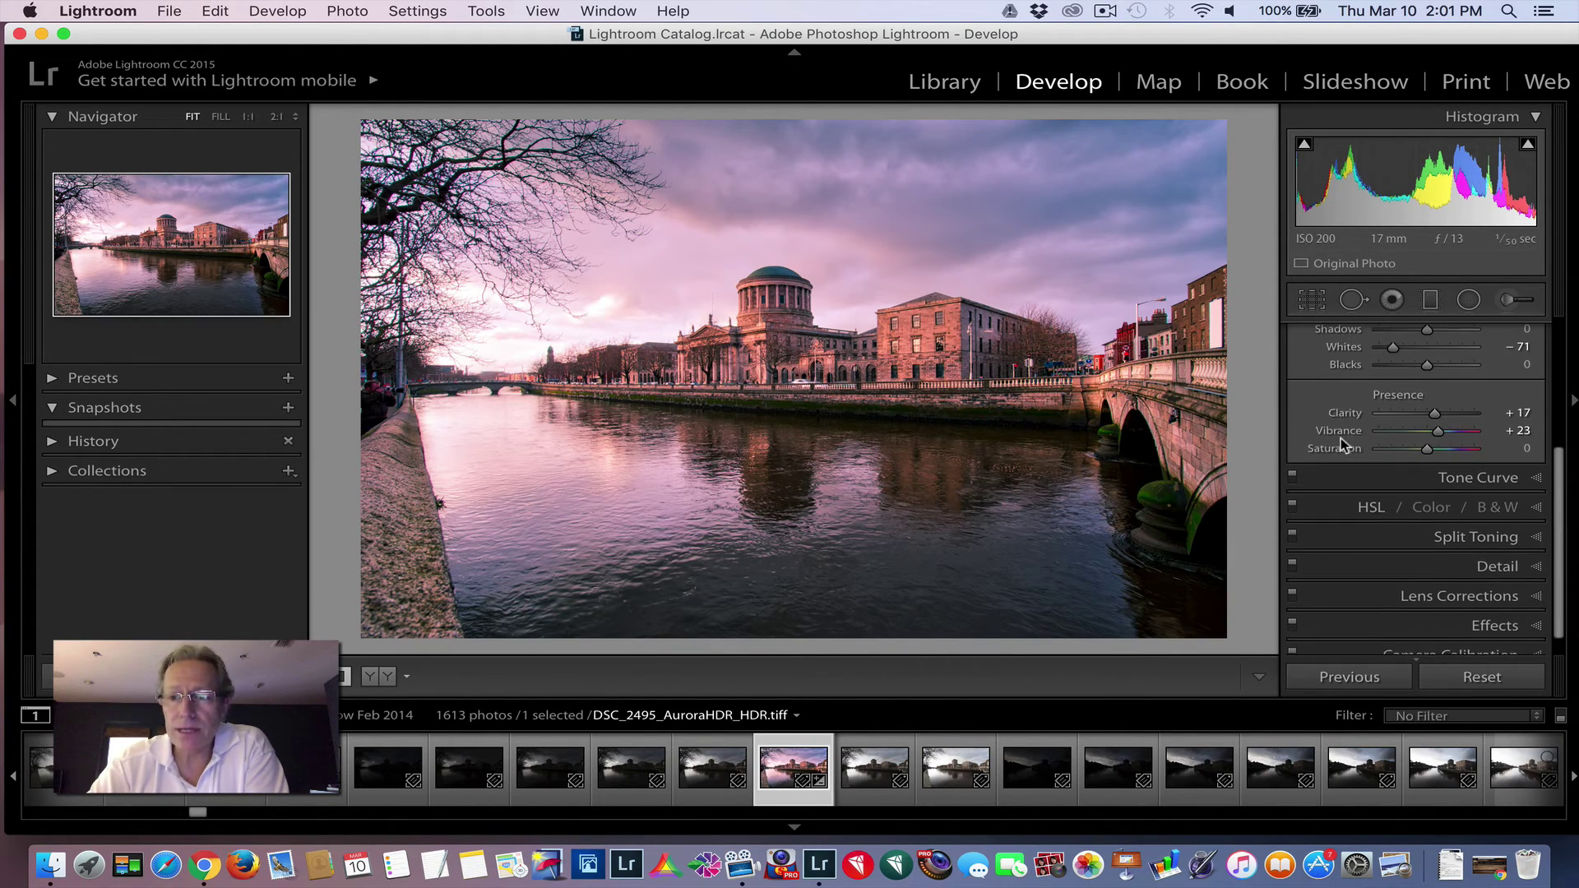
pyautogui.click(1351, 542)
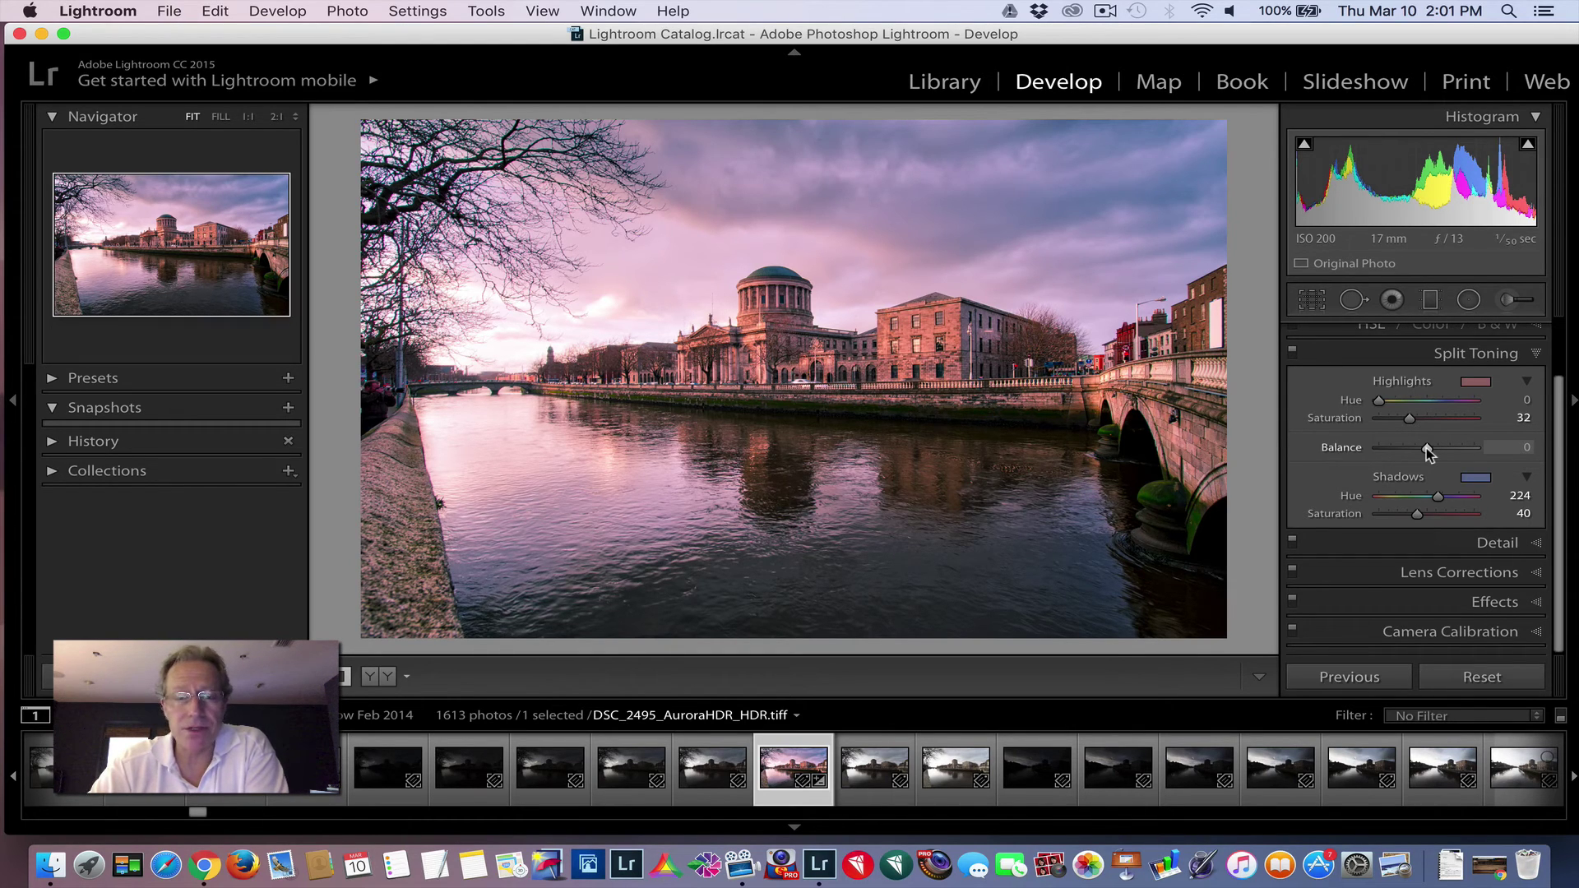
pyautogui.moveTo(1426, 448); pyautogui.dragTo(1362, 449)
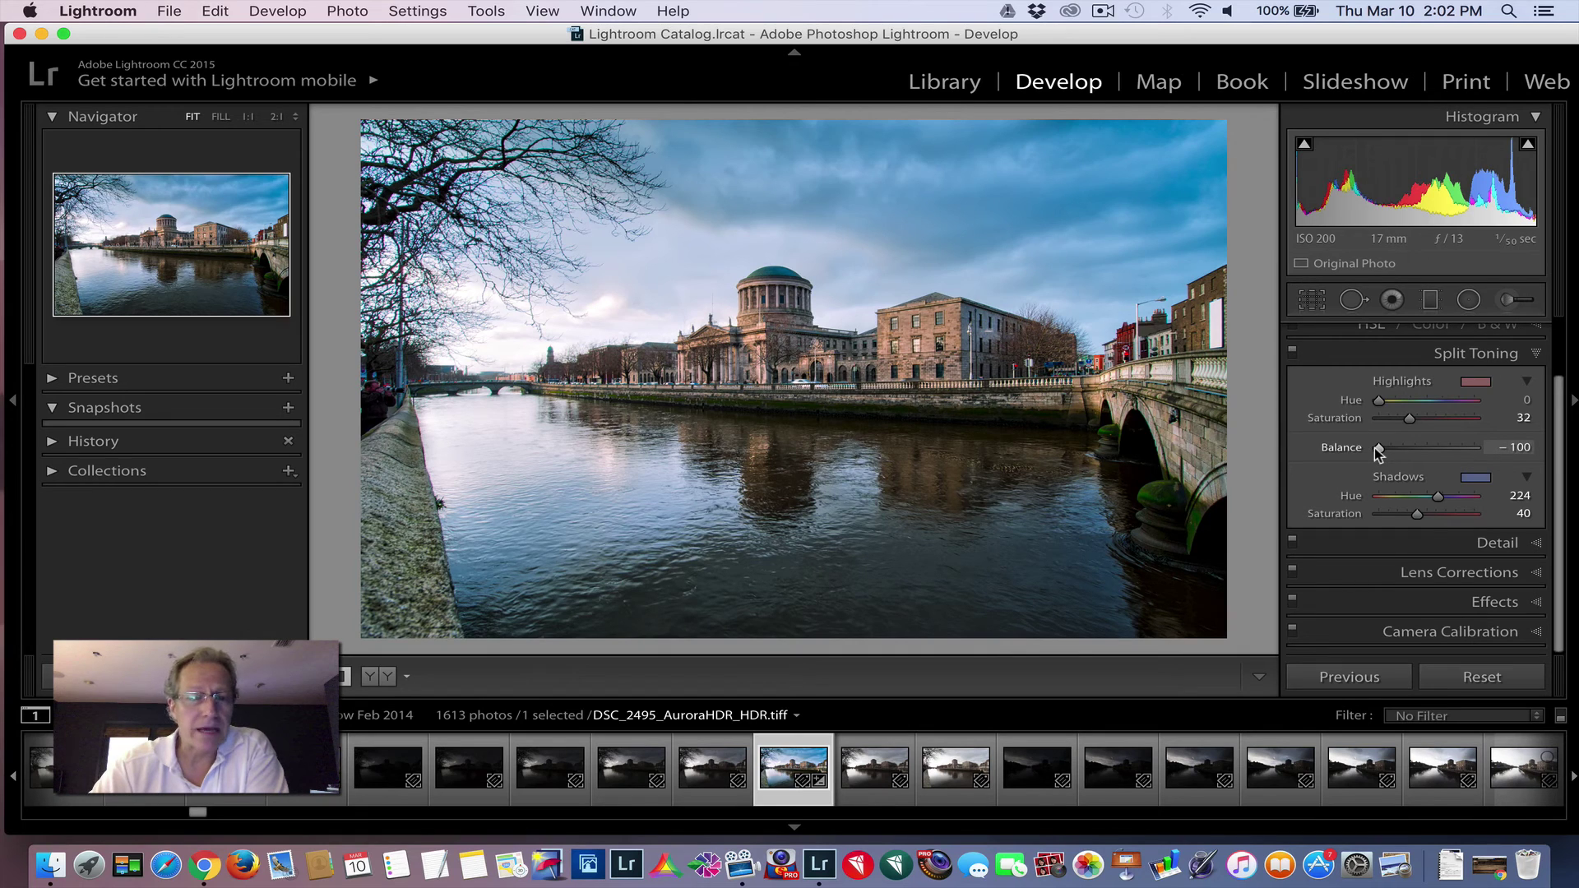
pyautogui.moveTo(1379, 448); pyautogui.dragTo(1499, 446)
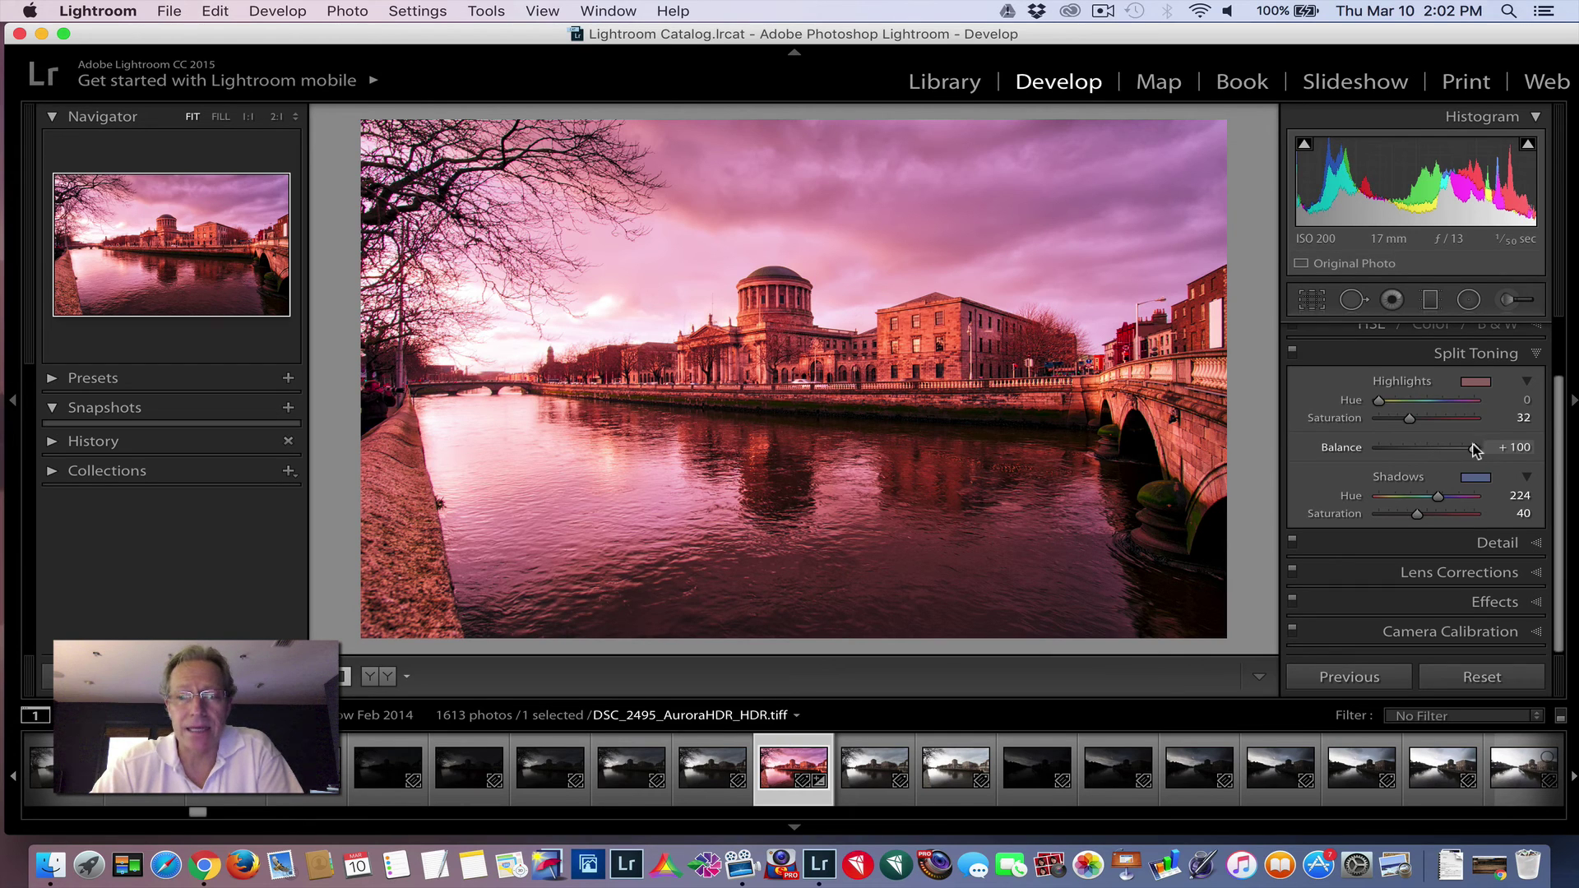
# Reset the Split Toning Balance to 0, then fine-tune it to +21
pyautogui.doubleClick(1354, 444)
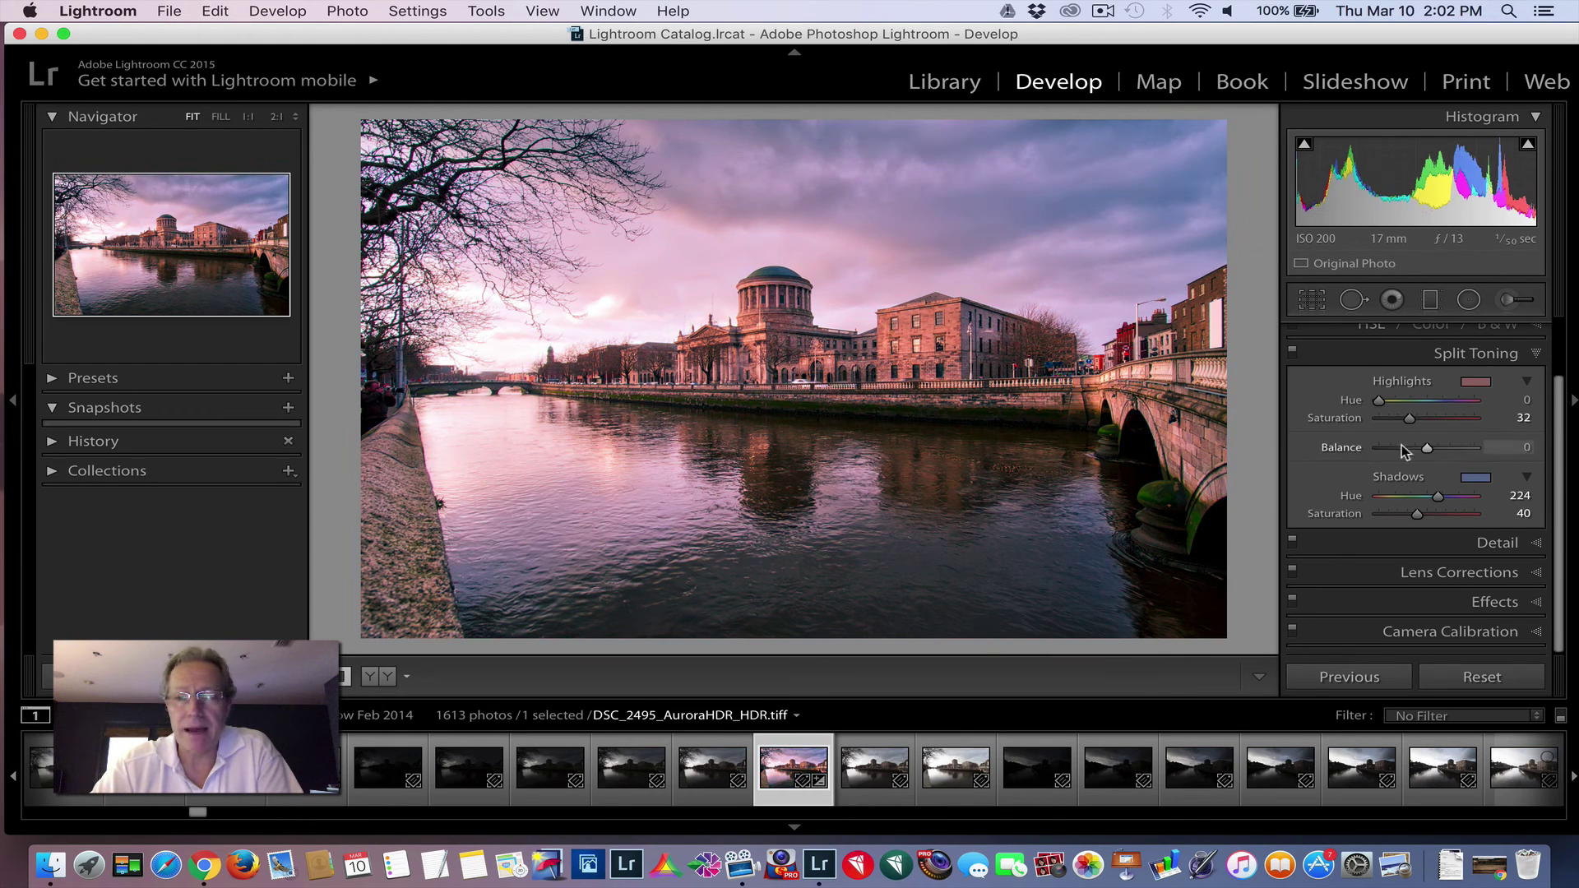
pyautogui.moveTo(1428, 446)
pyautogui.mouseDown()
pyautogui.moveTo(1444, 451)
pyautogui.moveTo(1410, 449)
pyautogui.mouseUp()
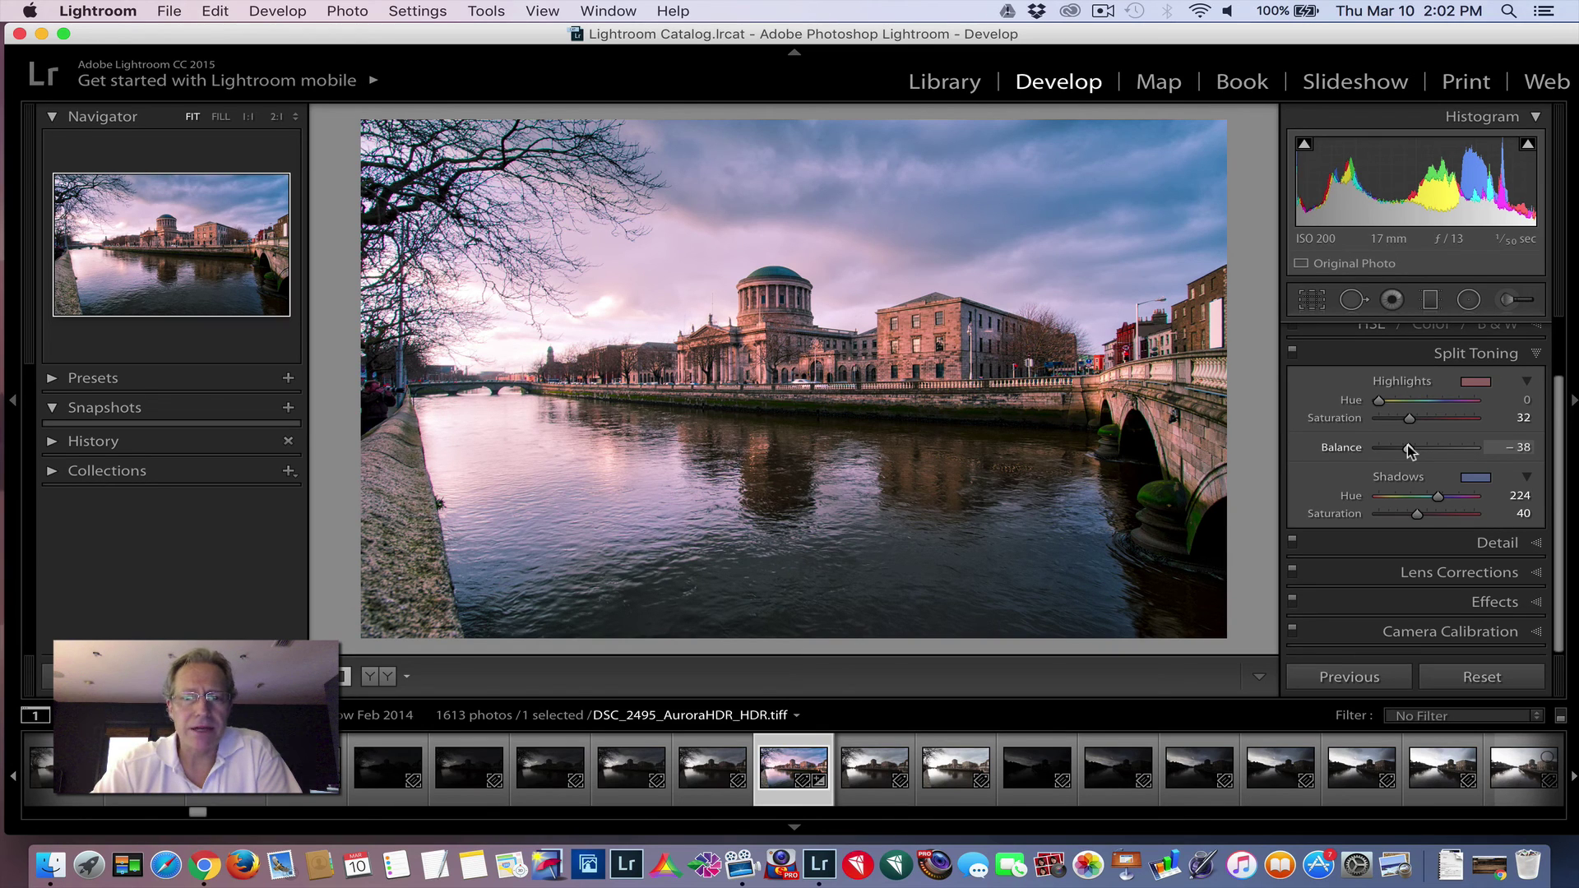
pyautogui.moveTo(1410, 449); pyautogui.dragTo(1439, 449)
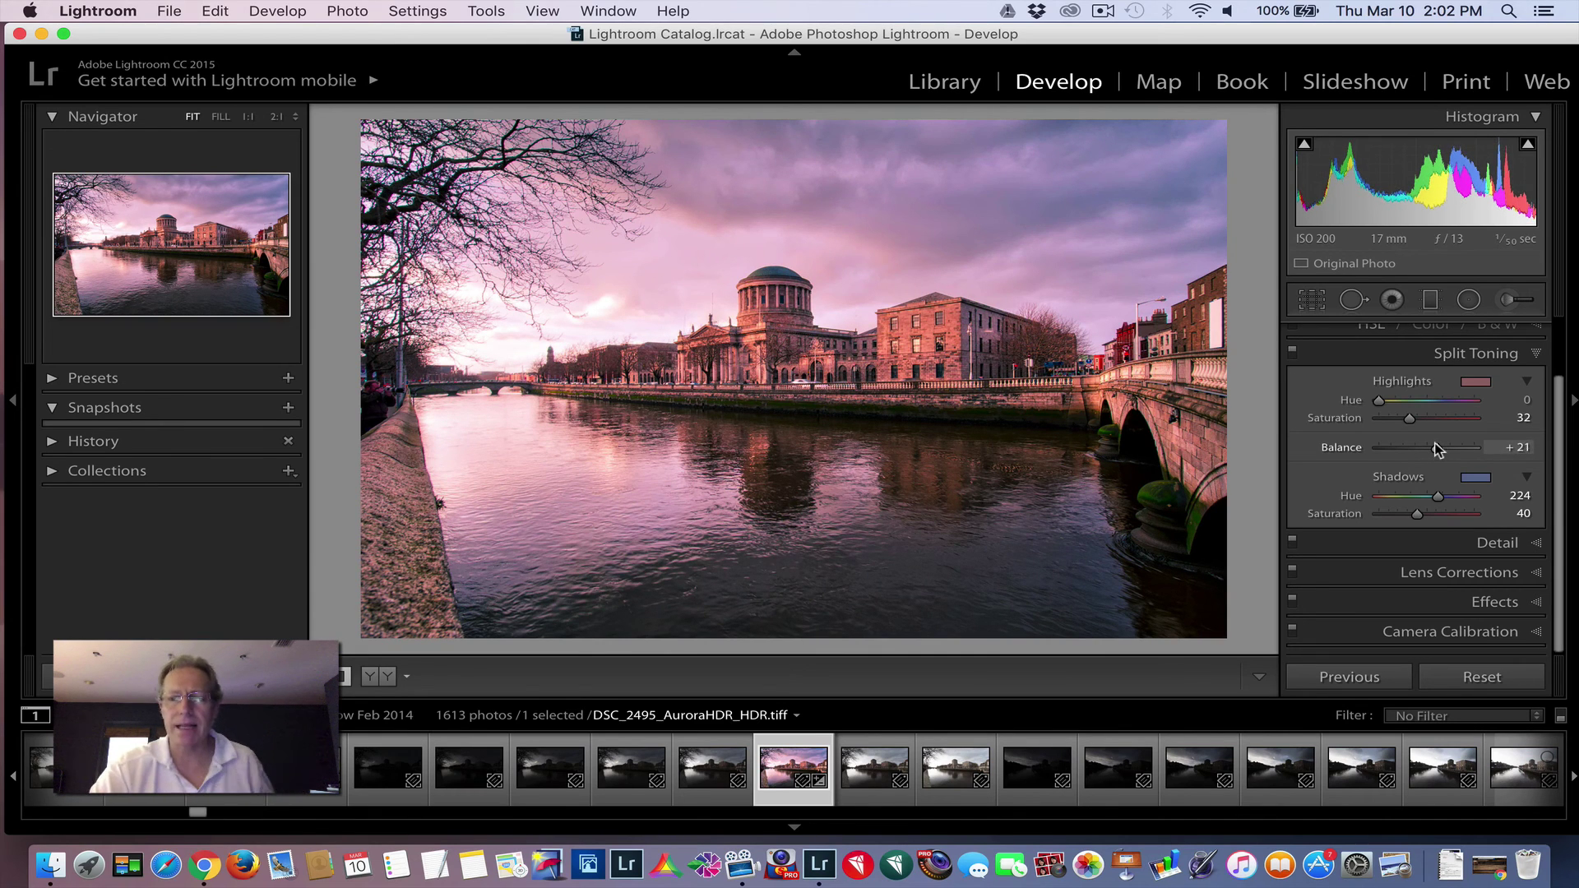
pyautogui.click(1292, 352)
pyautogui.click(1292, 354)
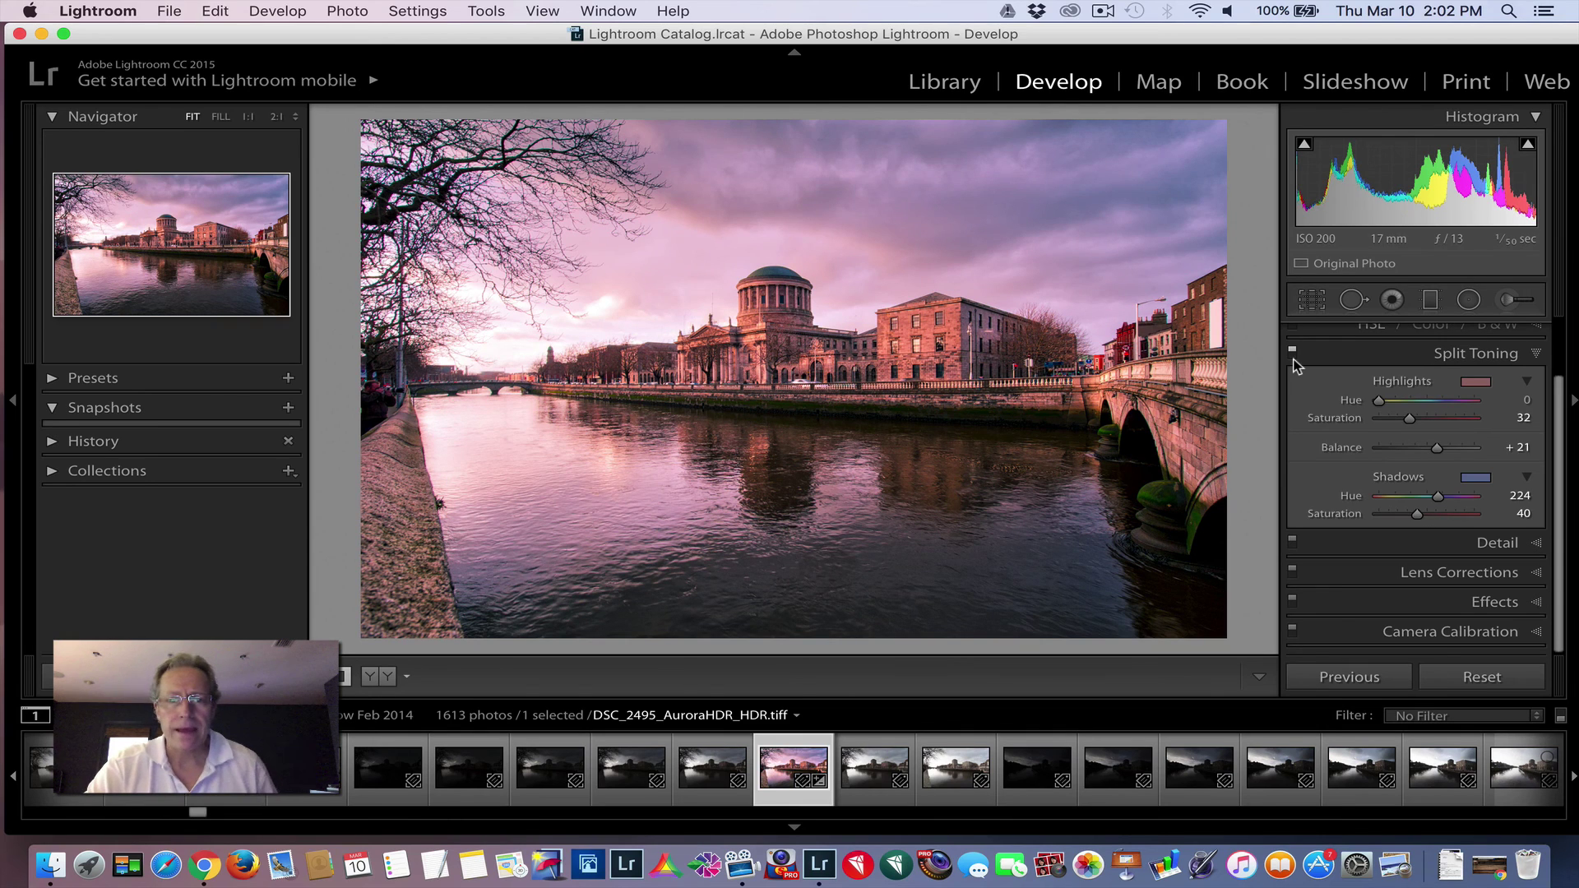